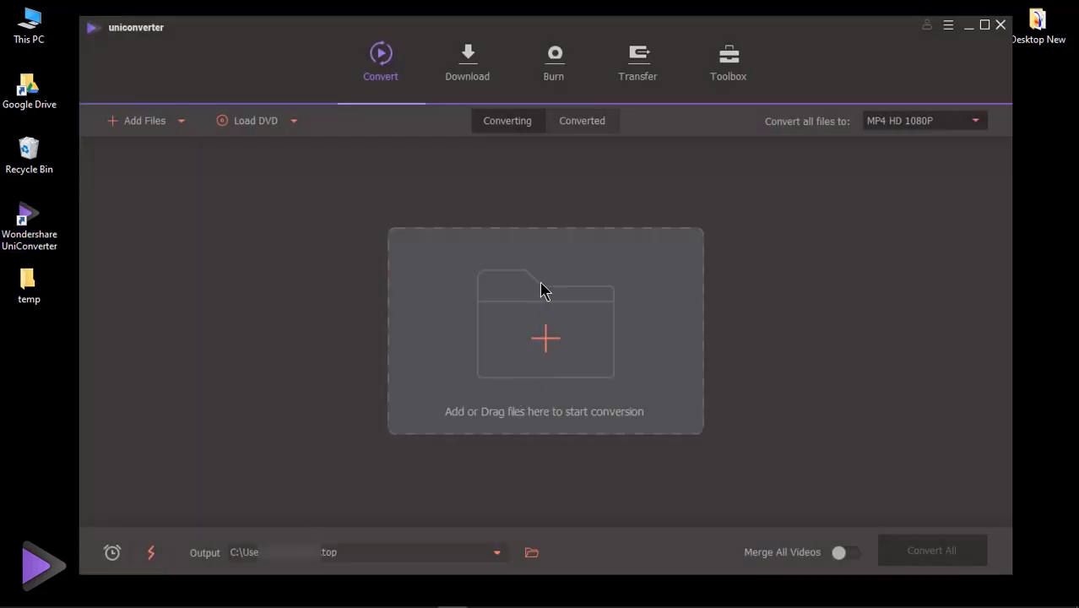
Step: Maximize the window and load Starting Animation Video_Non-Converted.avi, targeting MP4 1920*1080
click(984, 27)
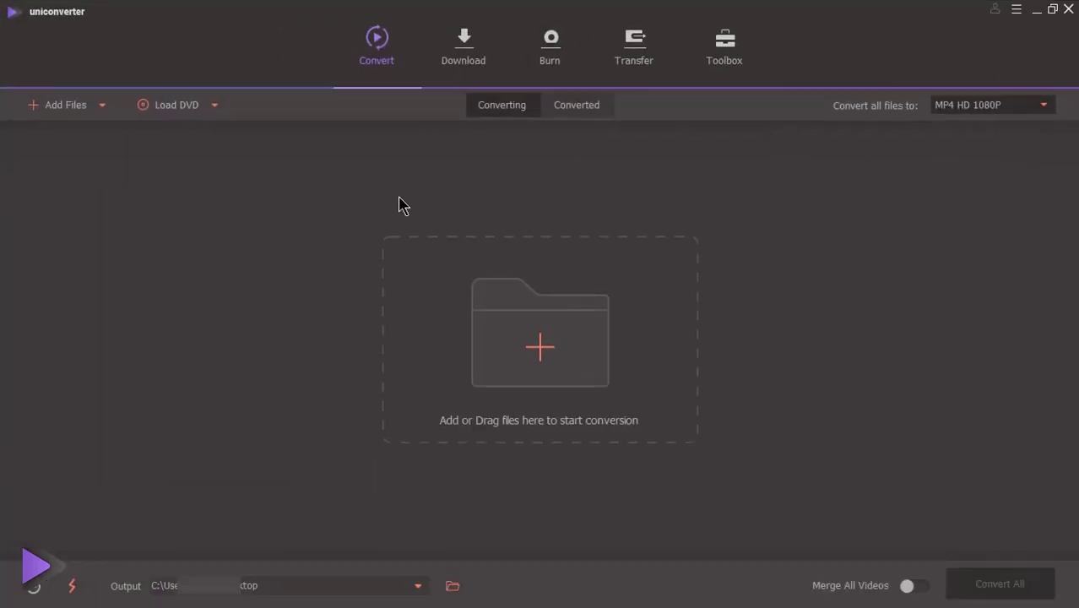
click(102, 105)
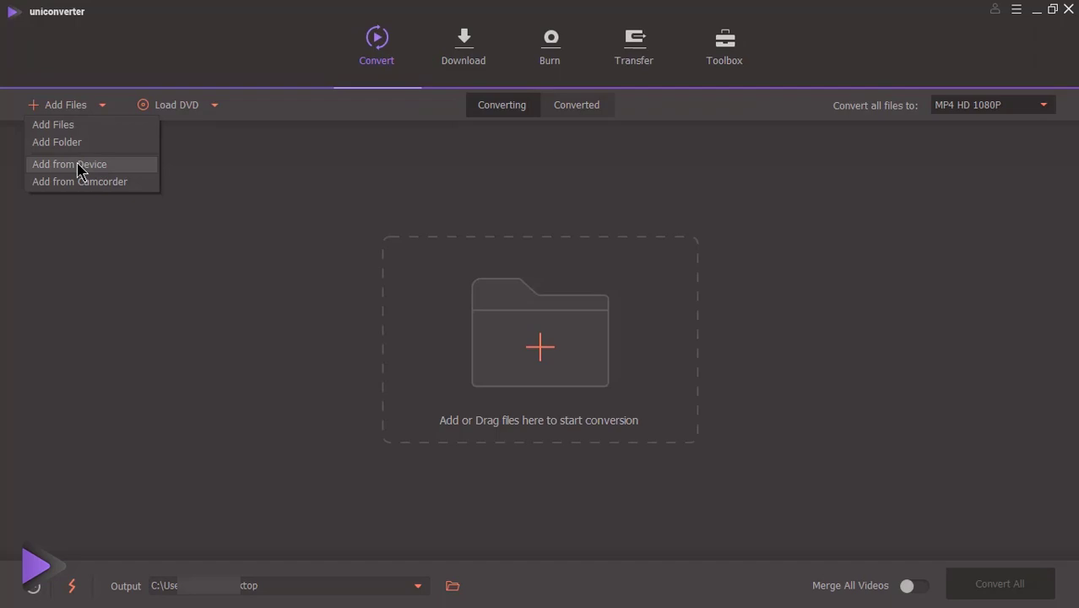
click(71, 126)
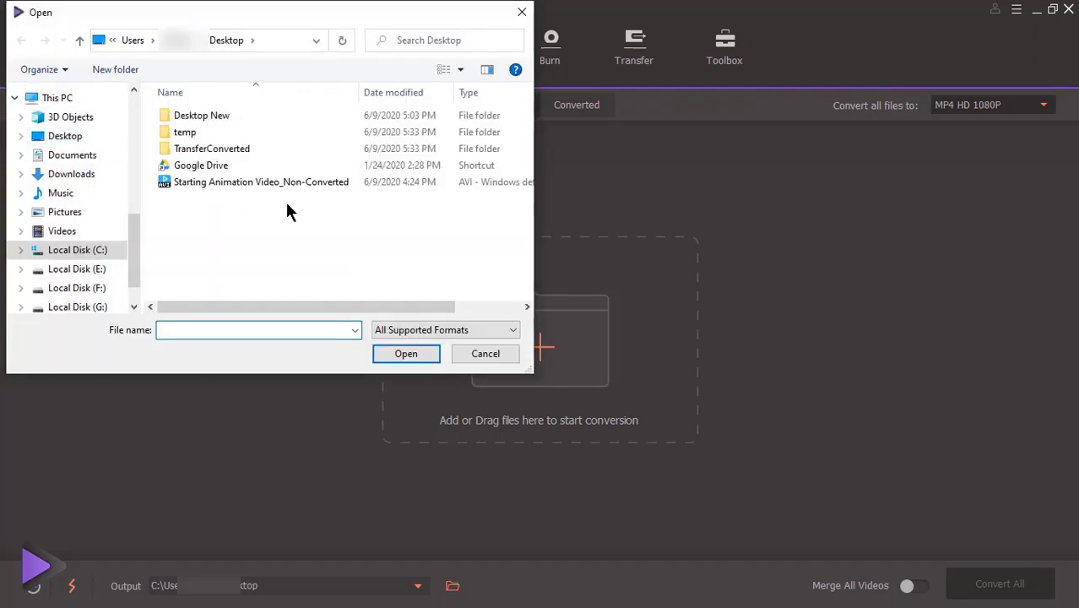
double_click(228, 183)
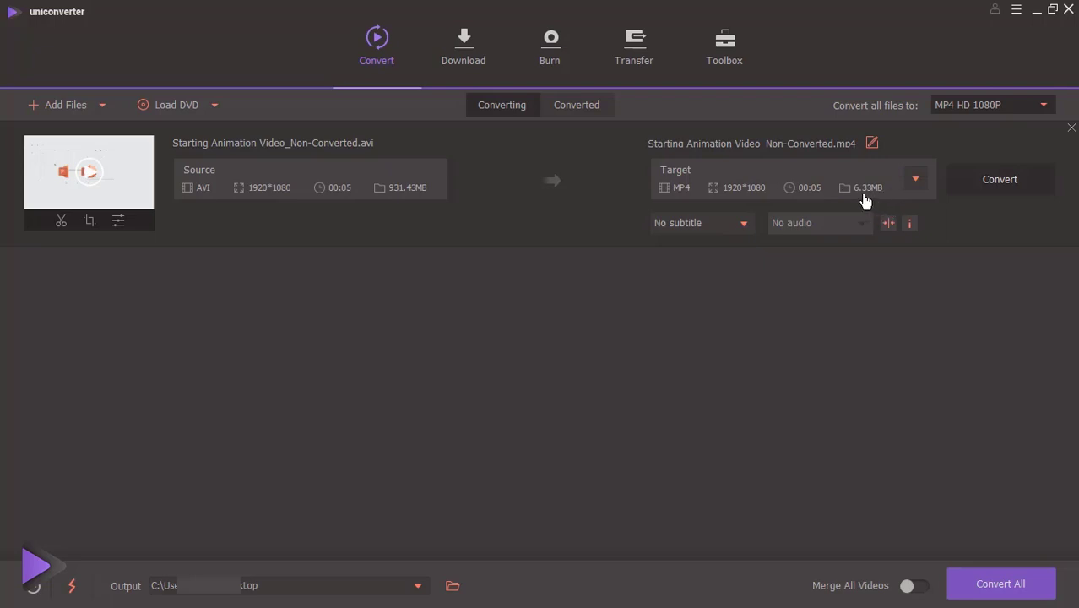
click(1045, 107)
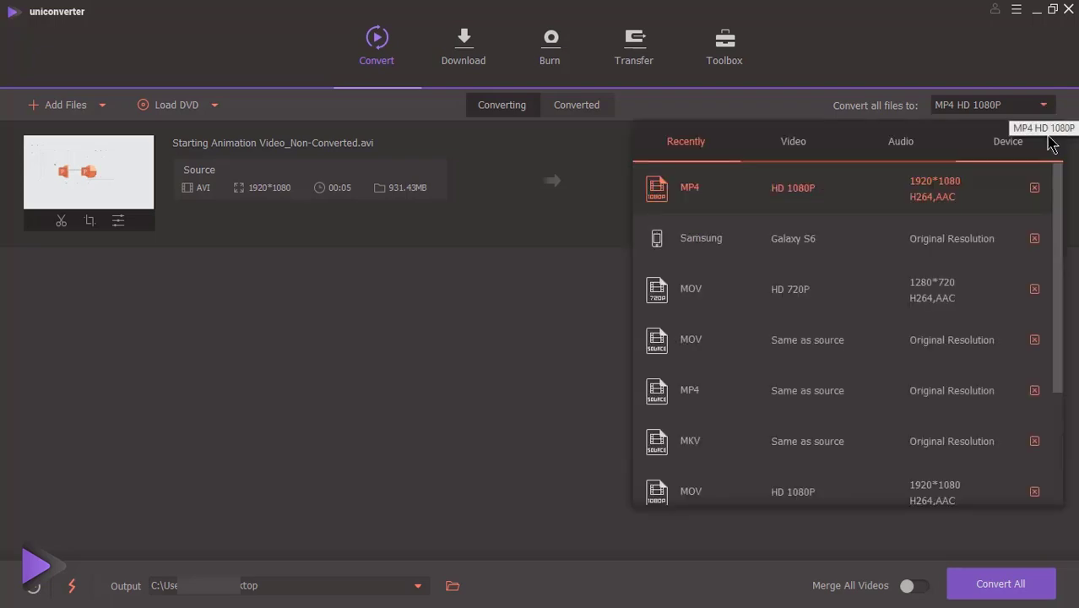
click(794, 145)
drag(751, 212, 739, 426)
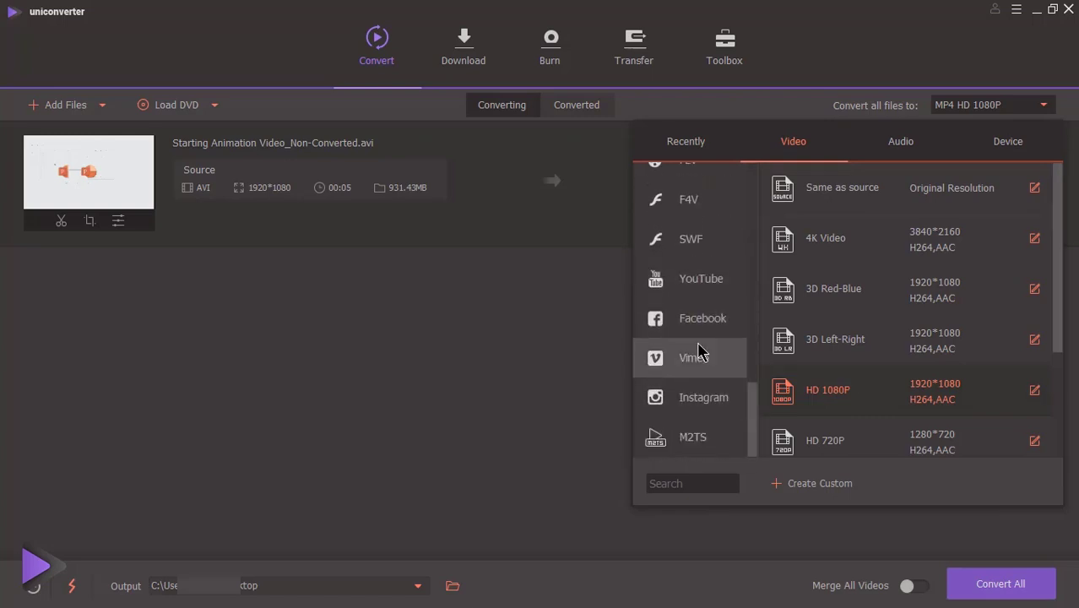
drag(754, 416, 722, 217)
click(900, 141)
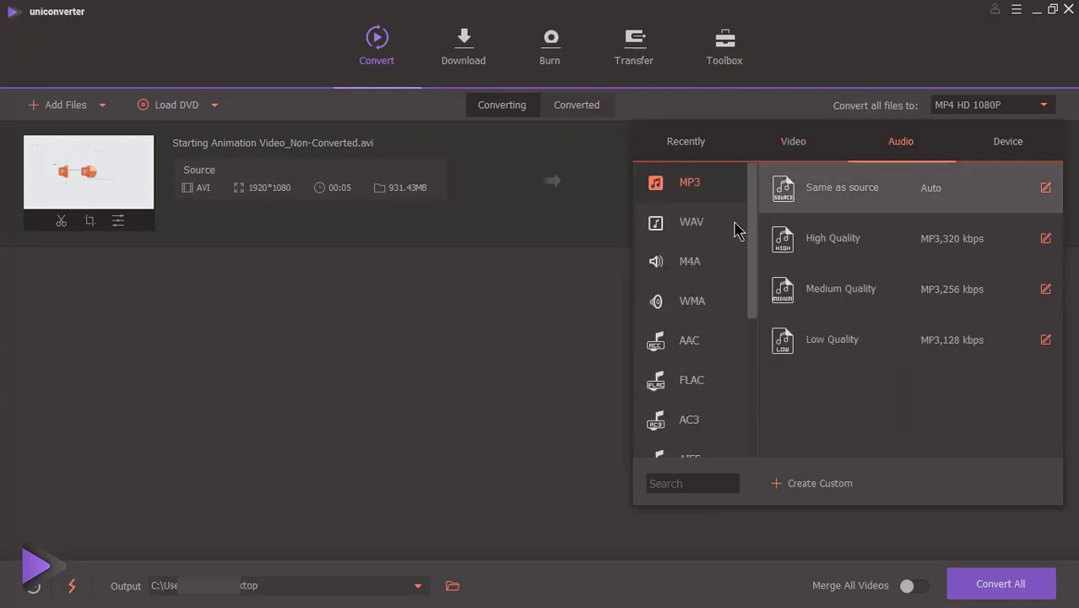
click(691, 221)
click(690, 260)
click(690, 181)
click(1007, 141)
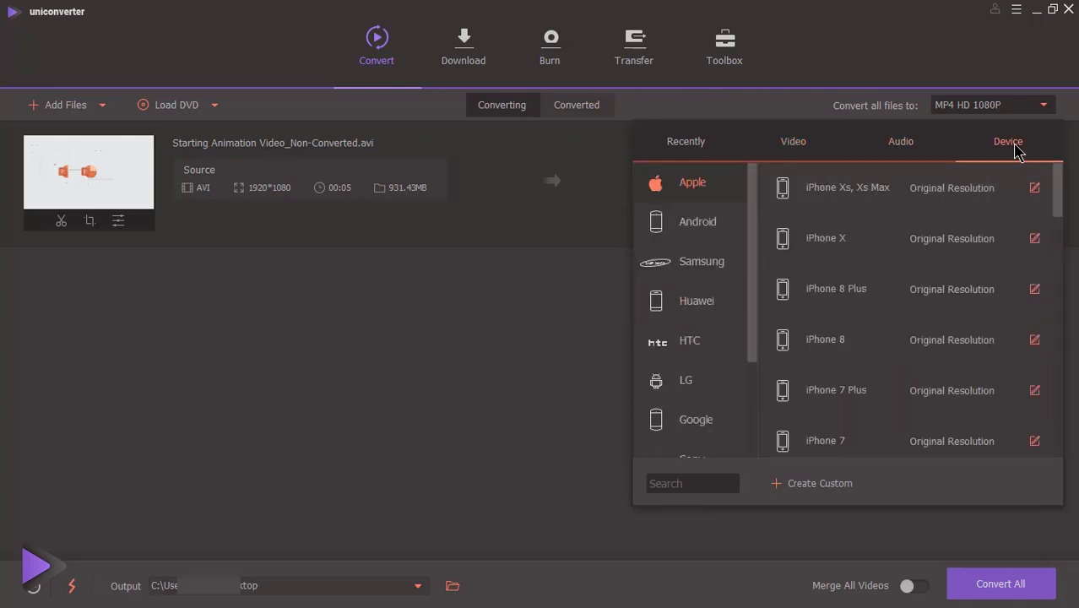
scroll(971, 315, down, 10)
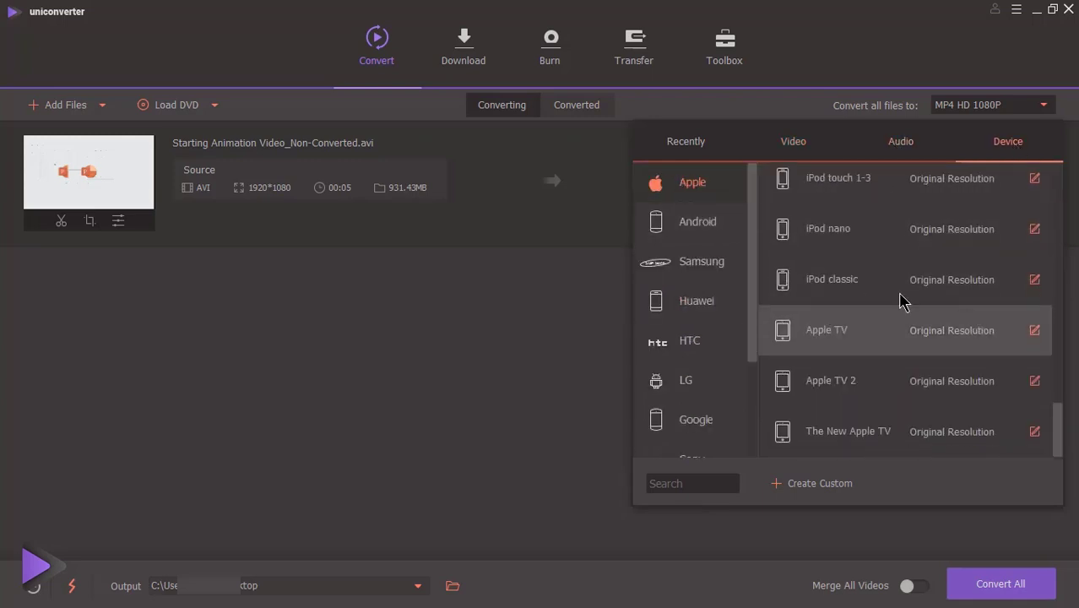
click(707, 232)
click(954, 104)
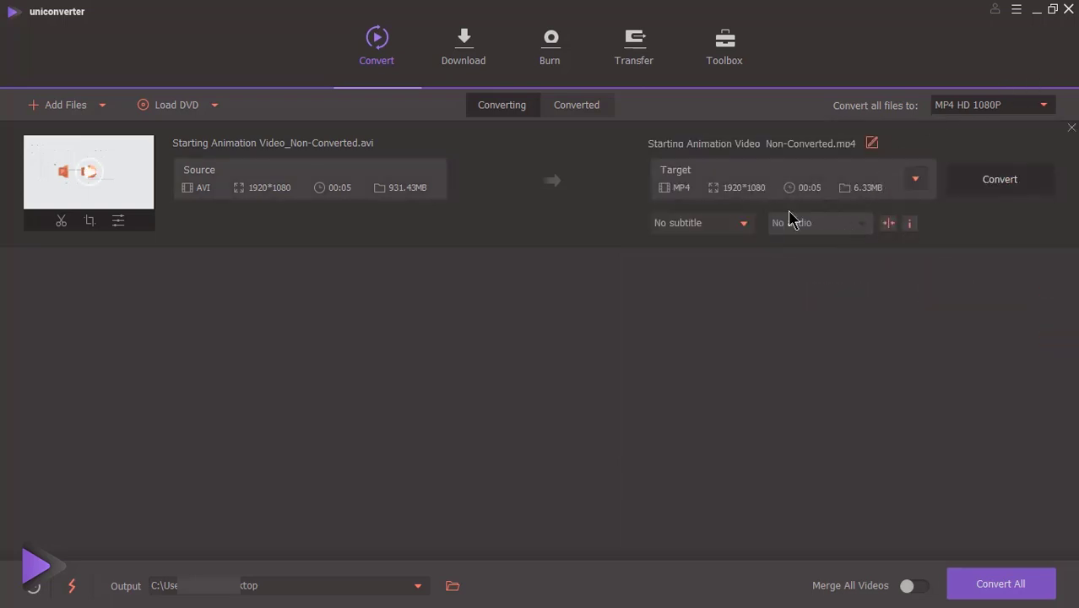
Step: Preview the AVI video, then convert it to MP4
click(87, 179)
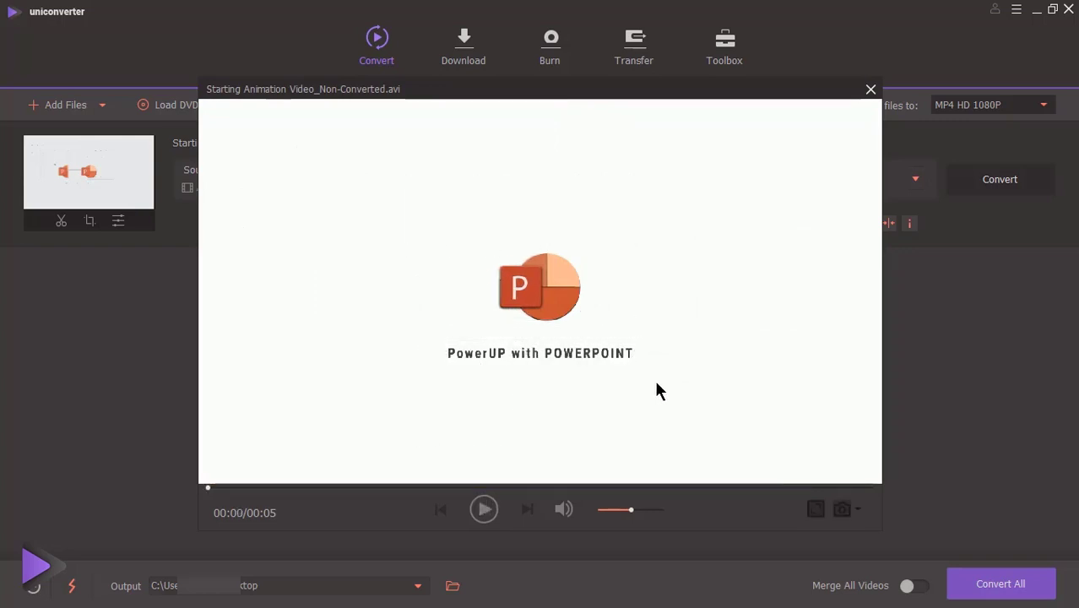
click(870, 89)
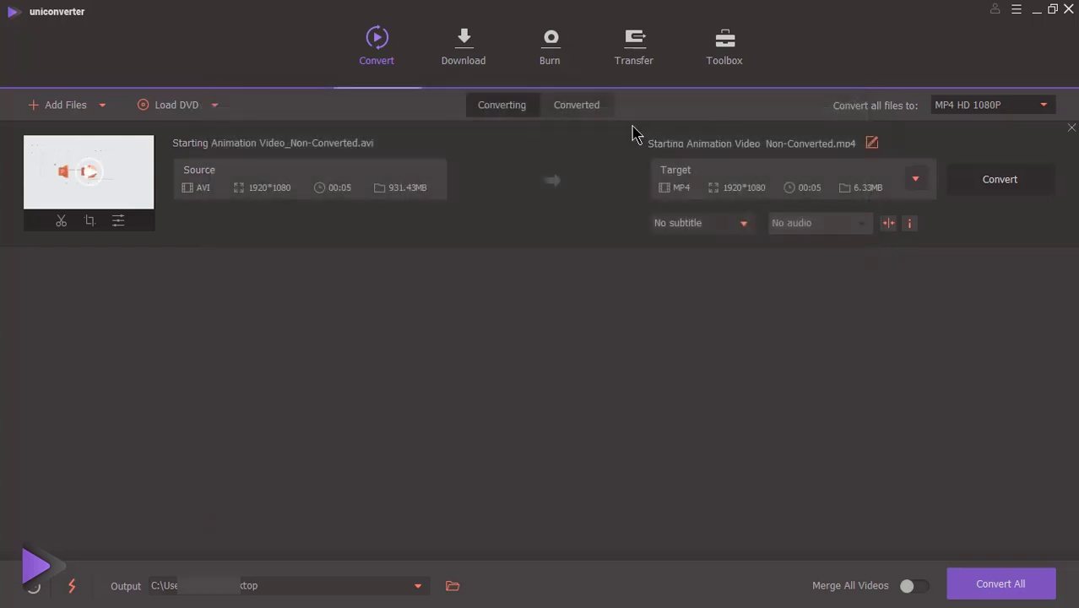
click(994, 182)
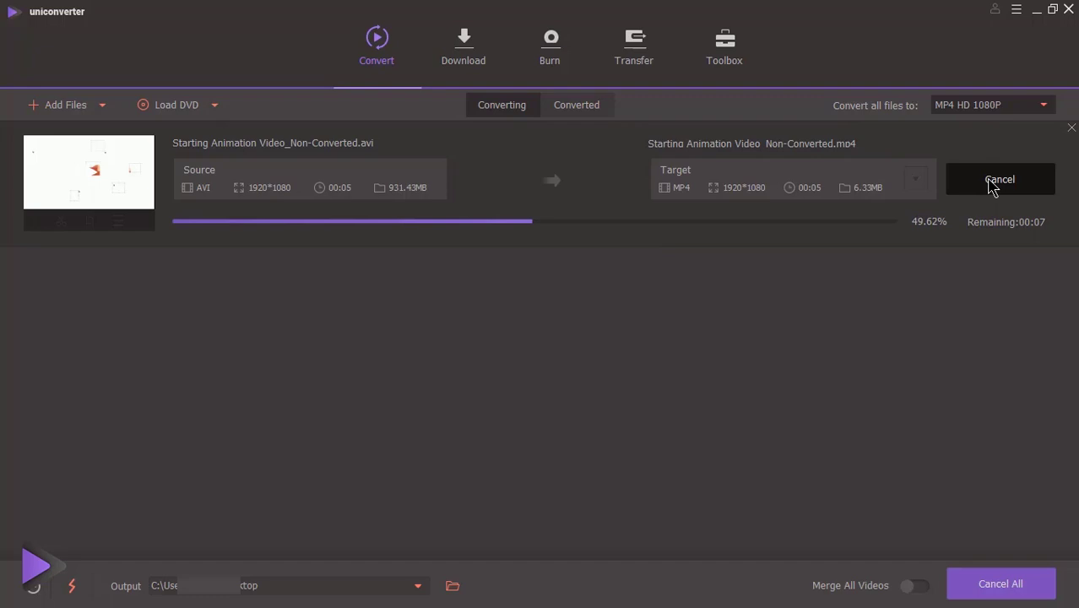
Step: Play the resulting 1.57MB MP4 from the Converted list
click(576, 106)
click(77, 160)
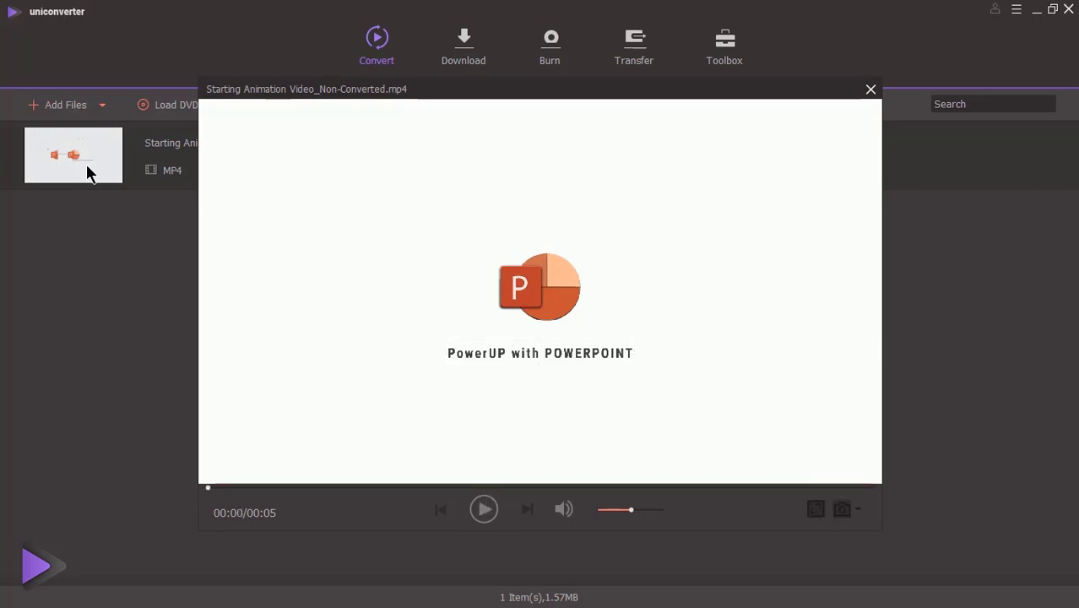
click(872, 89)
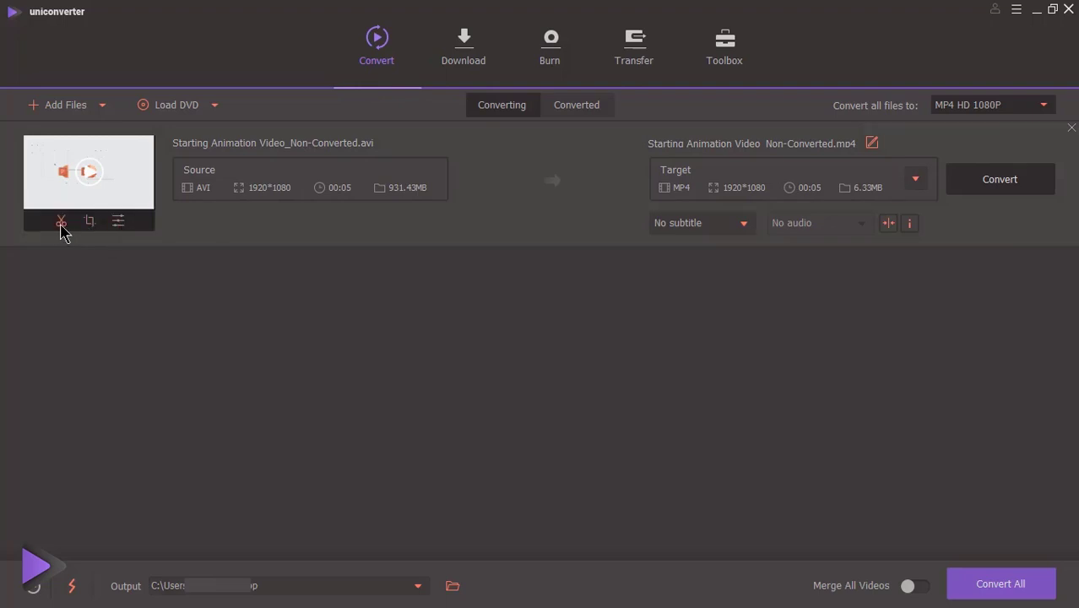
Step: Trim the AVI at 00:00:02:09 into Segment 1 and Segment 2
click(61, 225)
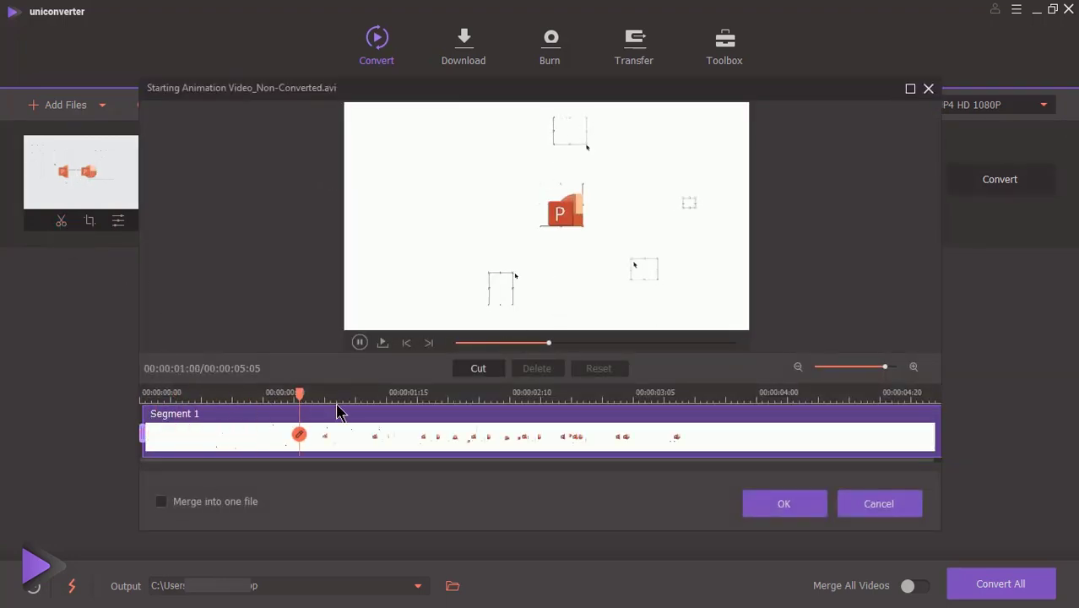
click(484, 394)
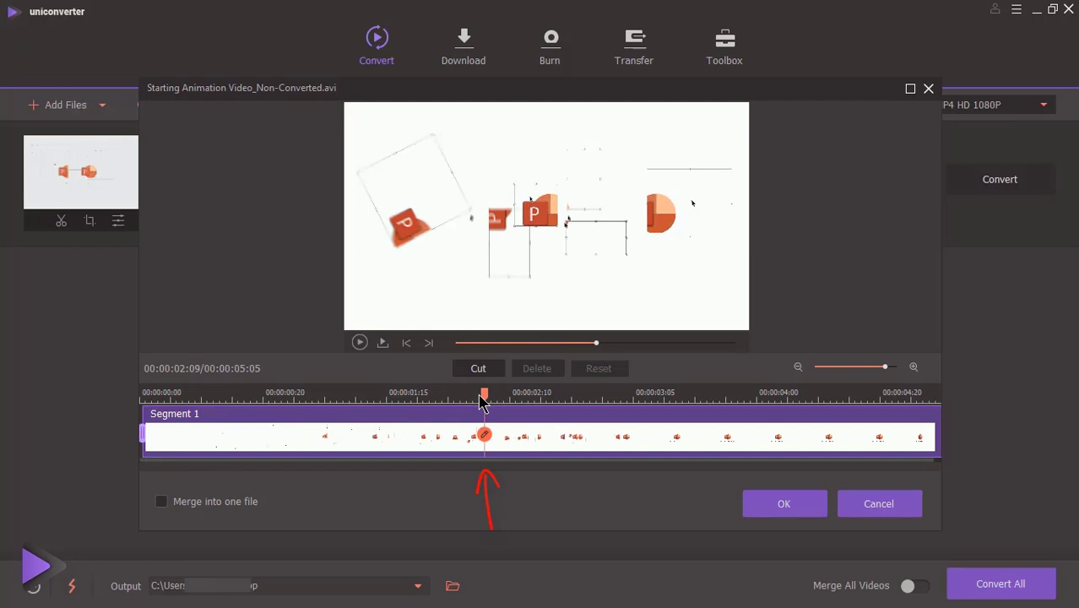
click(481, 375)
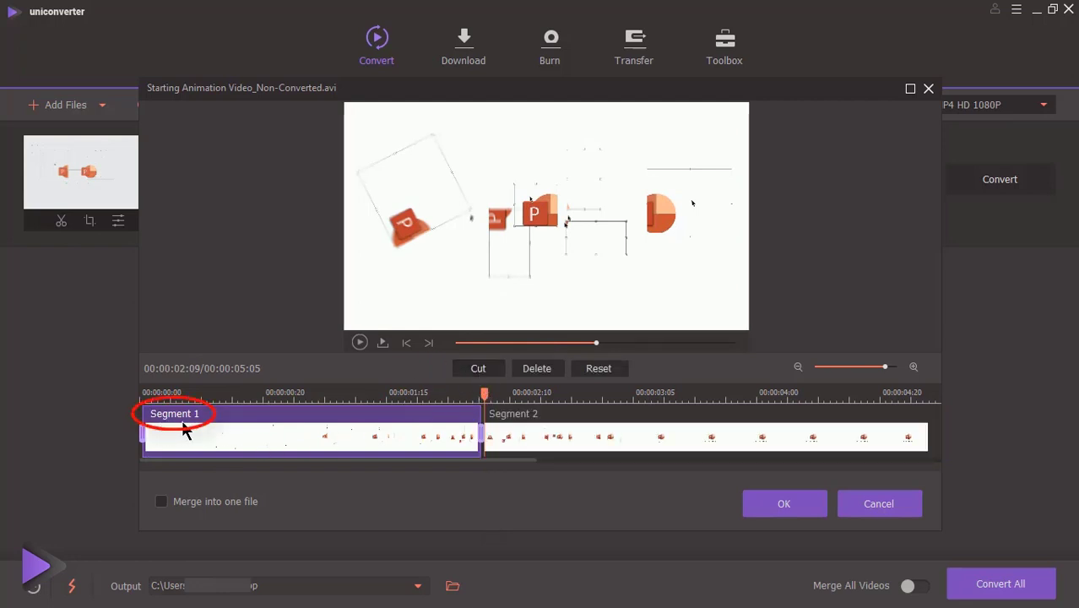
click(762, 503)
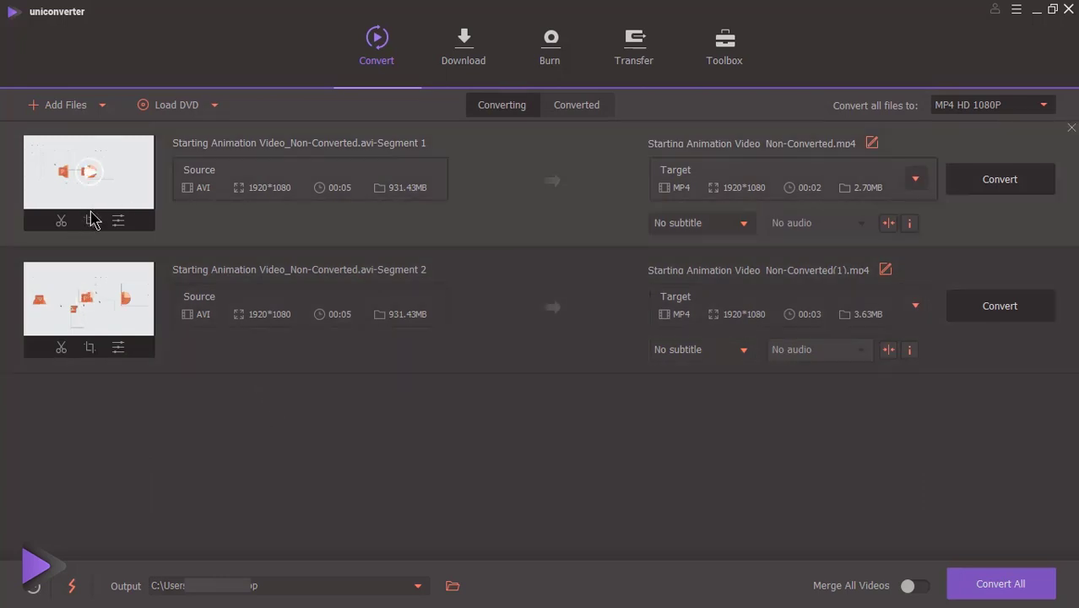
Step: Crop Segment 2 to 1920*901 and centre the crop area
click(89, 348)
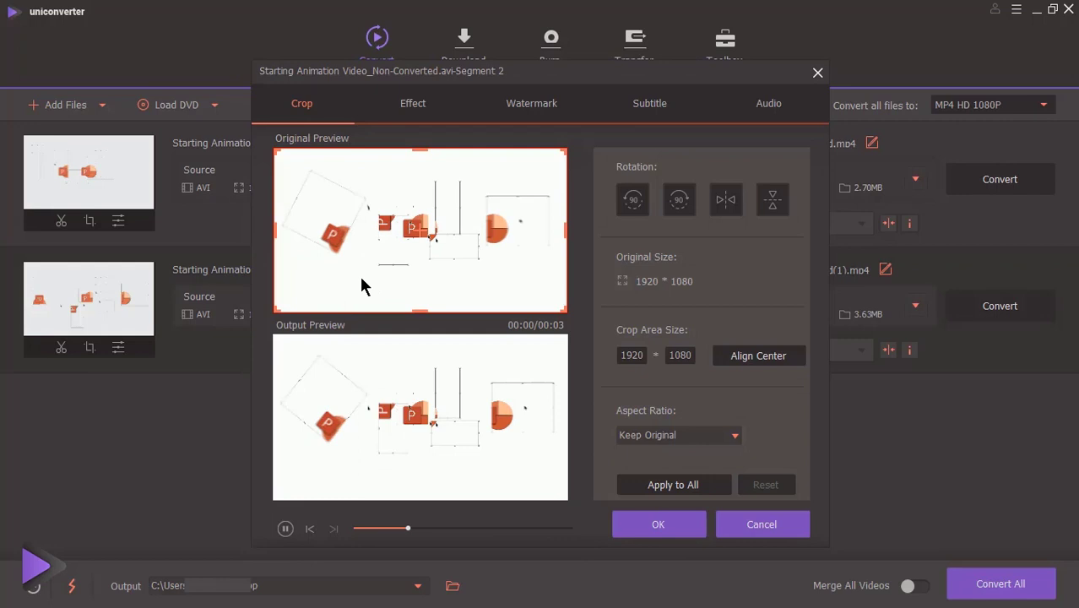
click(285, 529)
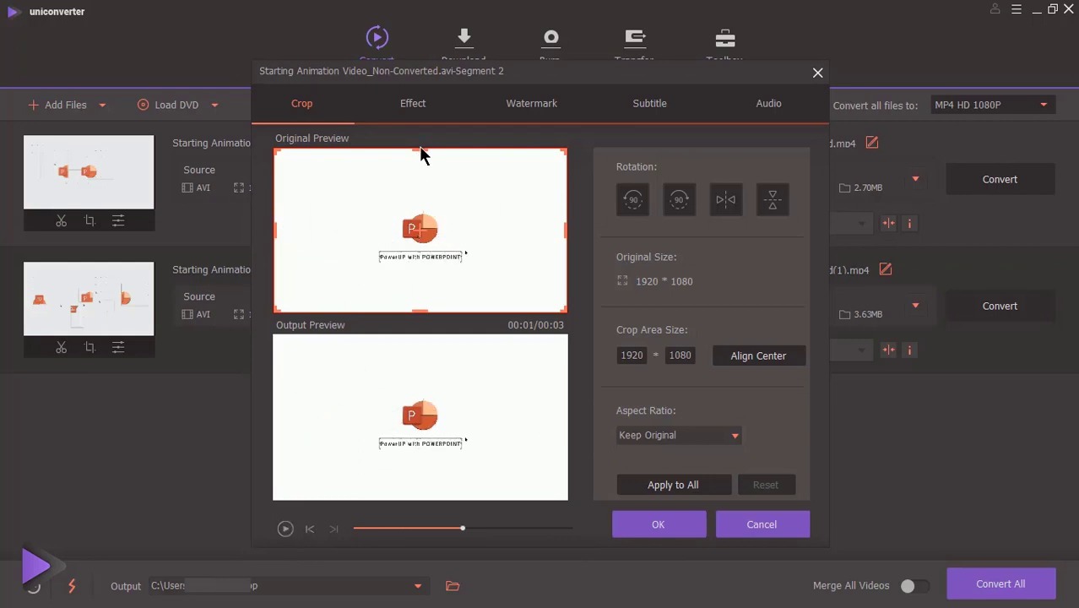
drag(422, 154, 415, 240)
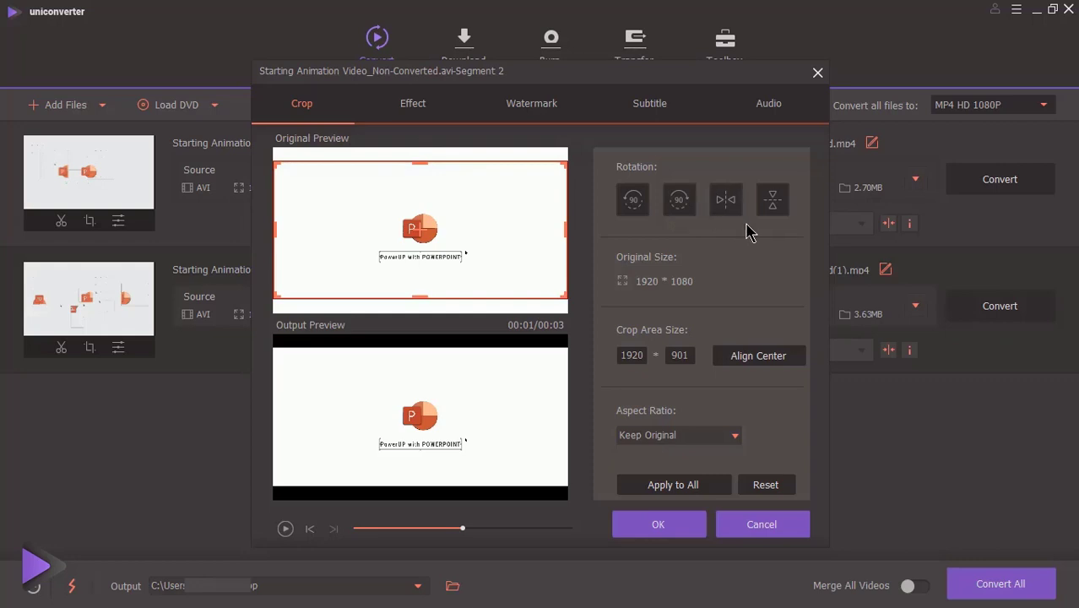
click(743, 358)
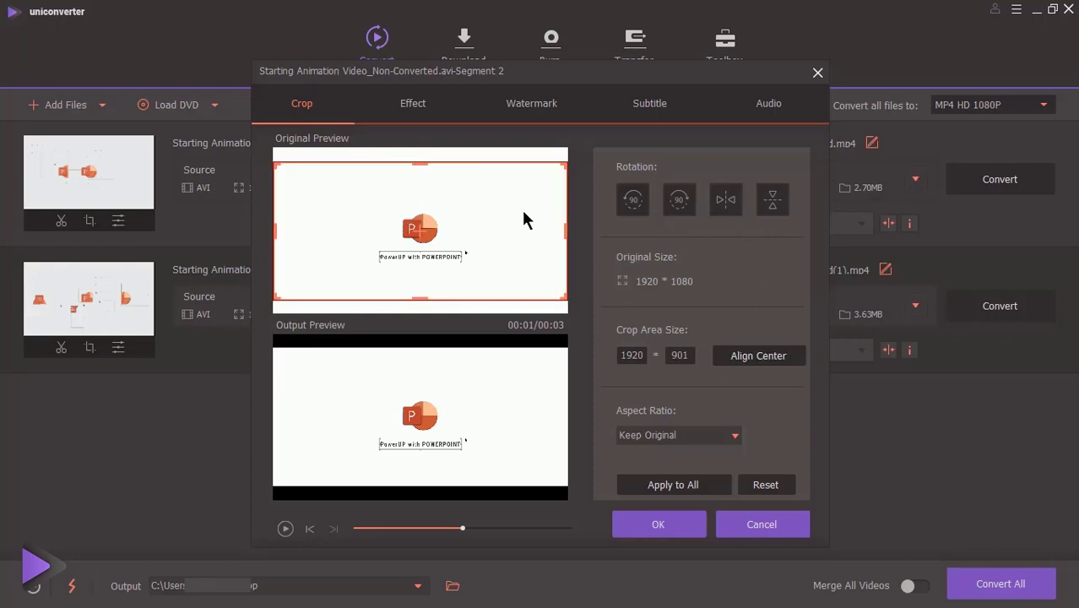
Step: Apply a warm-tinted filter to Segment 2 from the Effect options
click(419, 110)
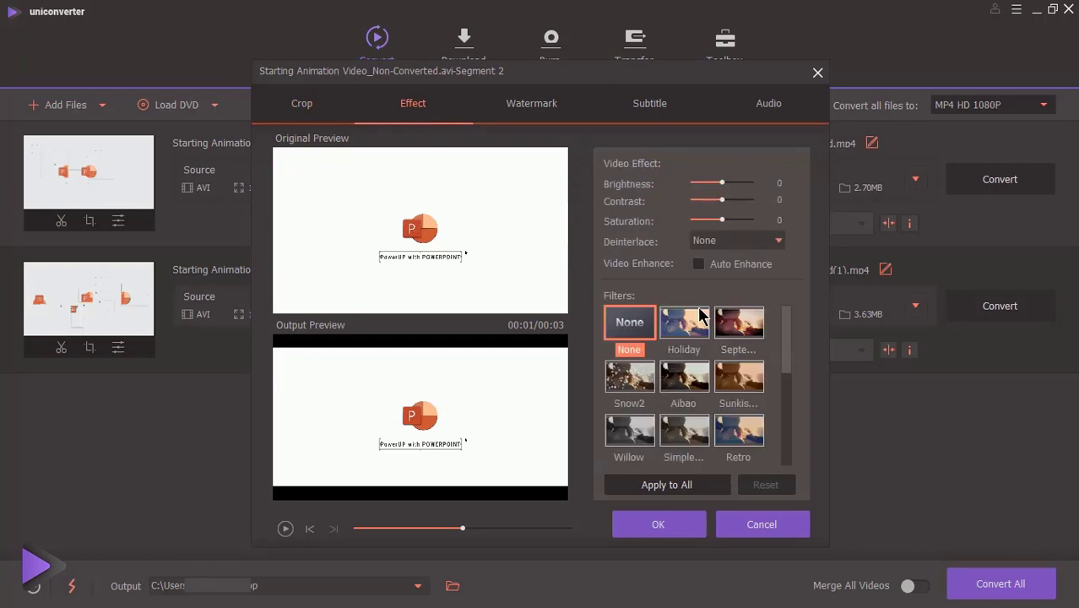
mouse_move(778, 330)
mouse_down()
mouse_move(780, 386)
mouse_move(779, 325)
mouse_up()
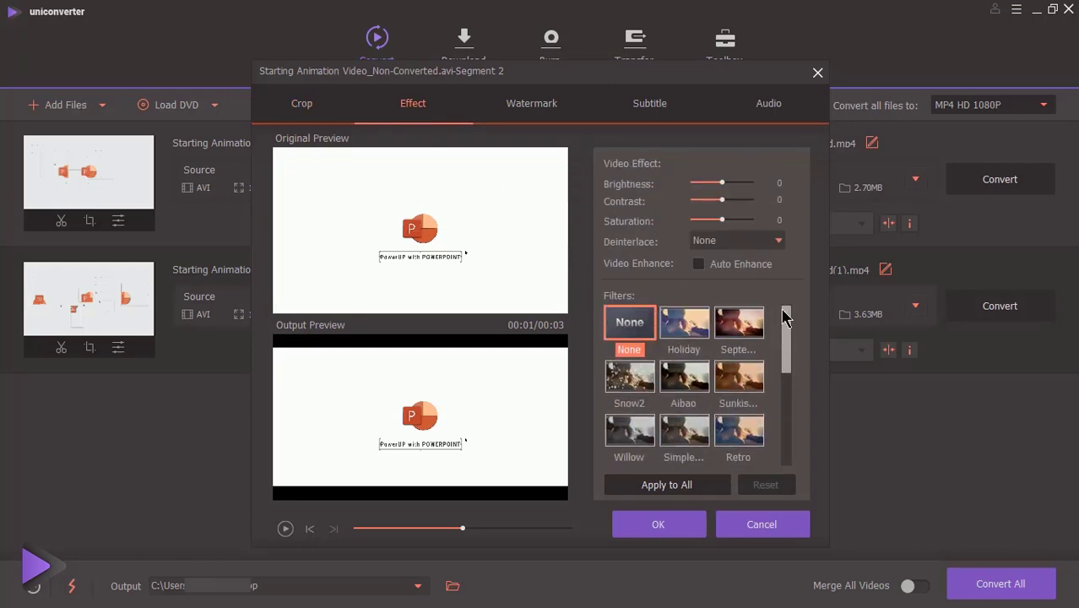
click(741, 325)
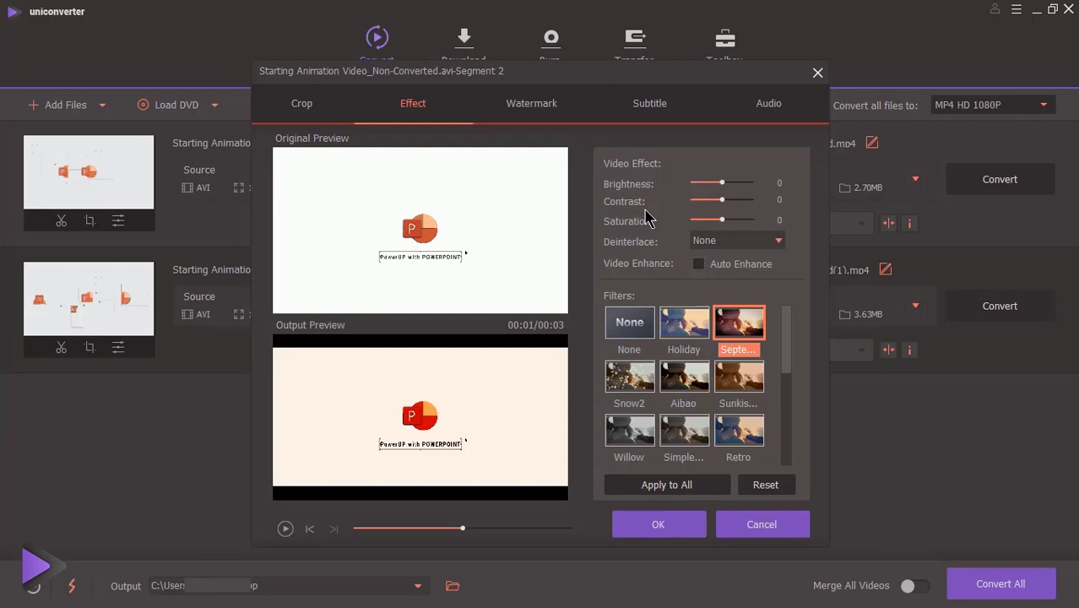
click(539, 112)
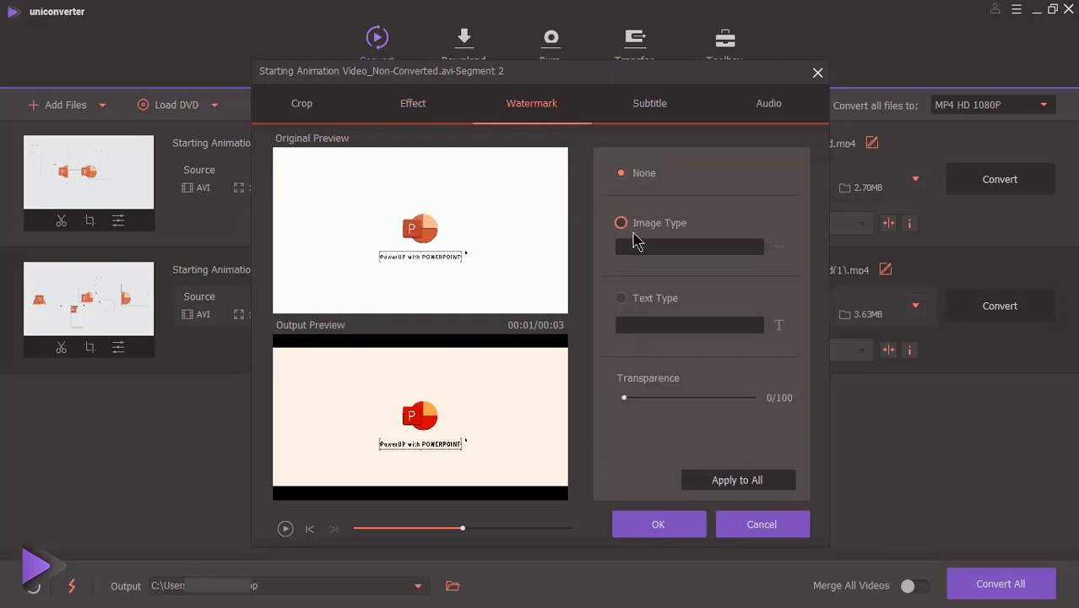
Step: Add a red, size-20 'uniConverter' text watermark in Segment 2's bottom-left corner
click(622, 225)
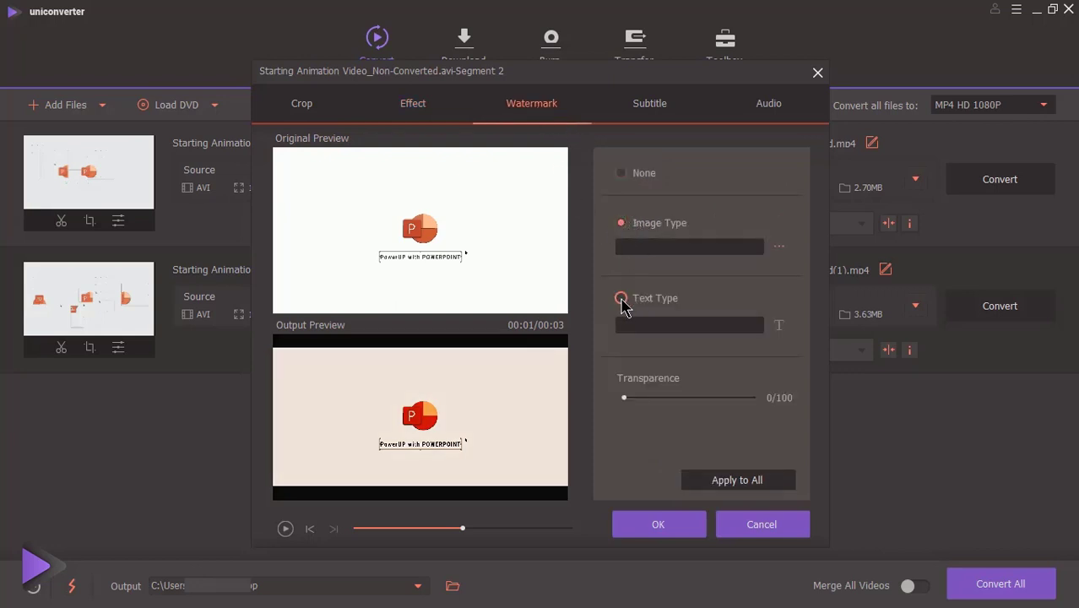
click(633, 325)
text(uniconverter)
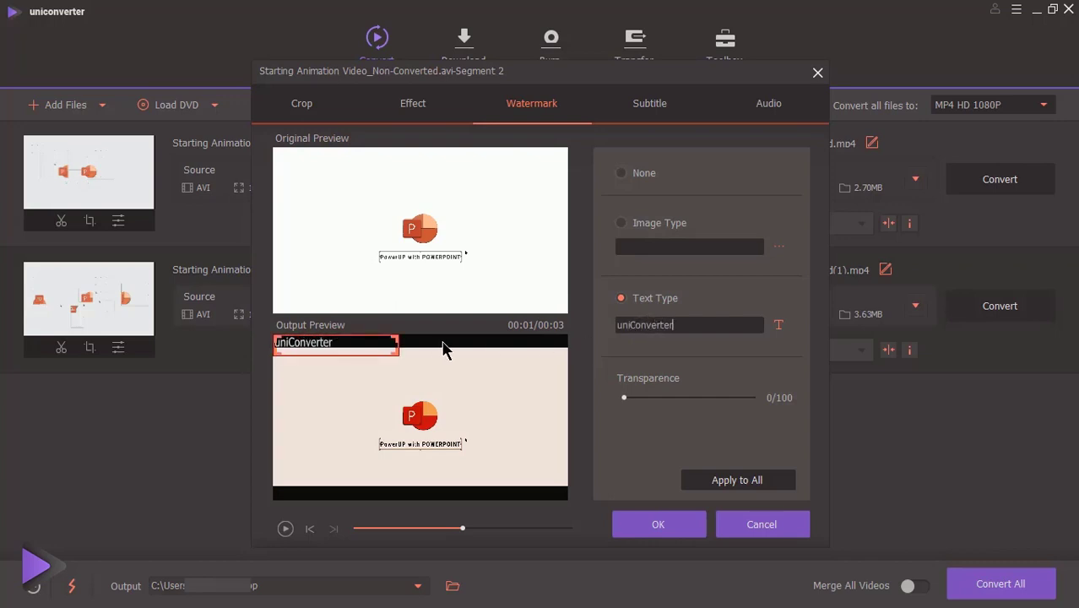
drag(314, 345, 306, 474)
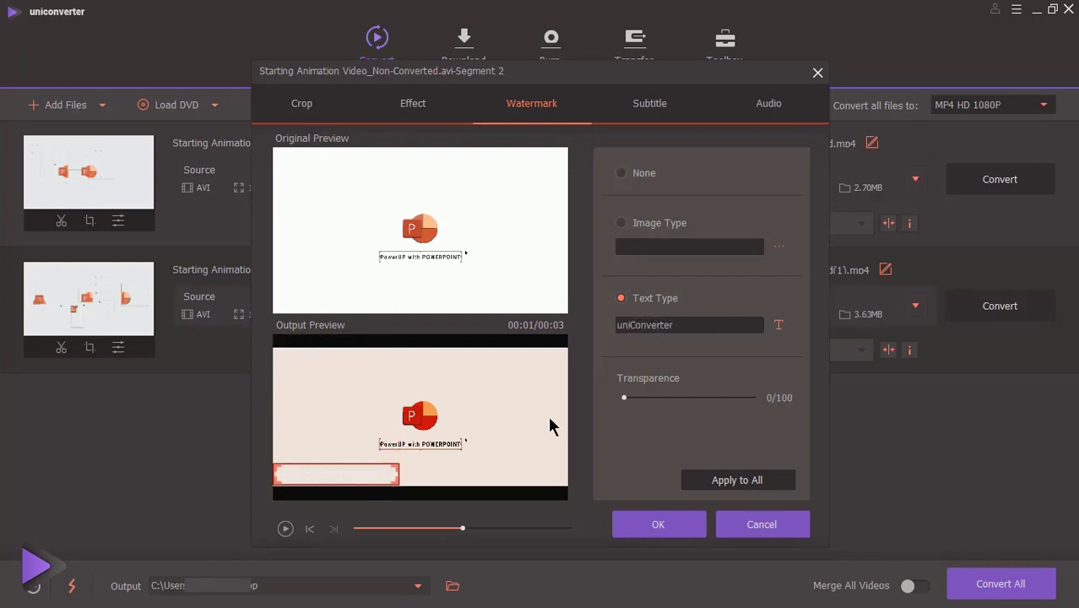
click(778, 326)
click(795, 352)
click(785, 358)
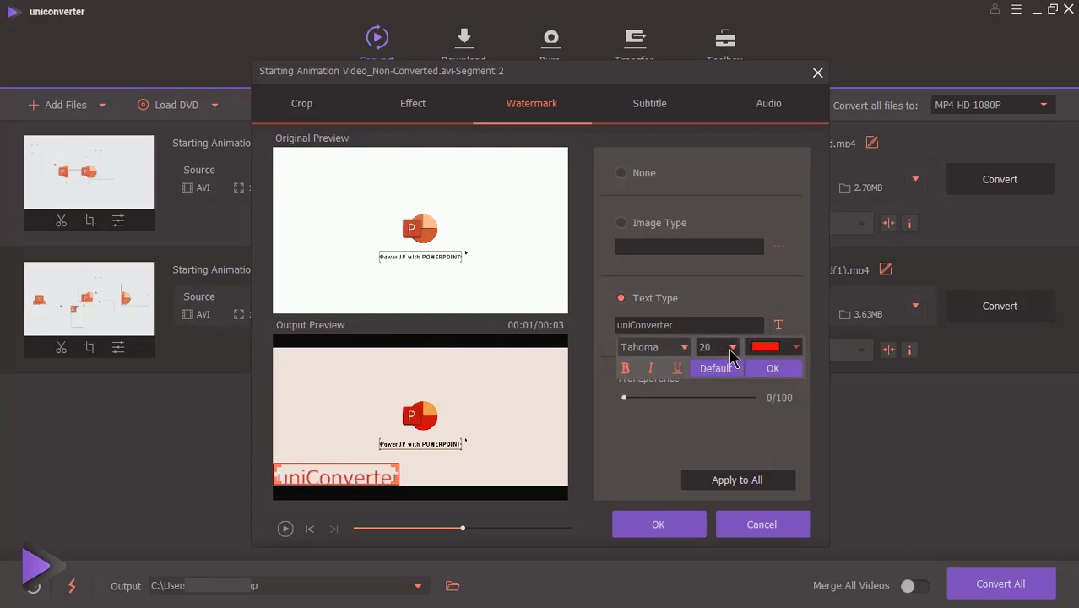
click(719, 352)
click(708, 396)
click(299, 478)
drag(300, 478, 300, 479)
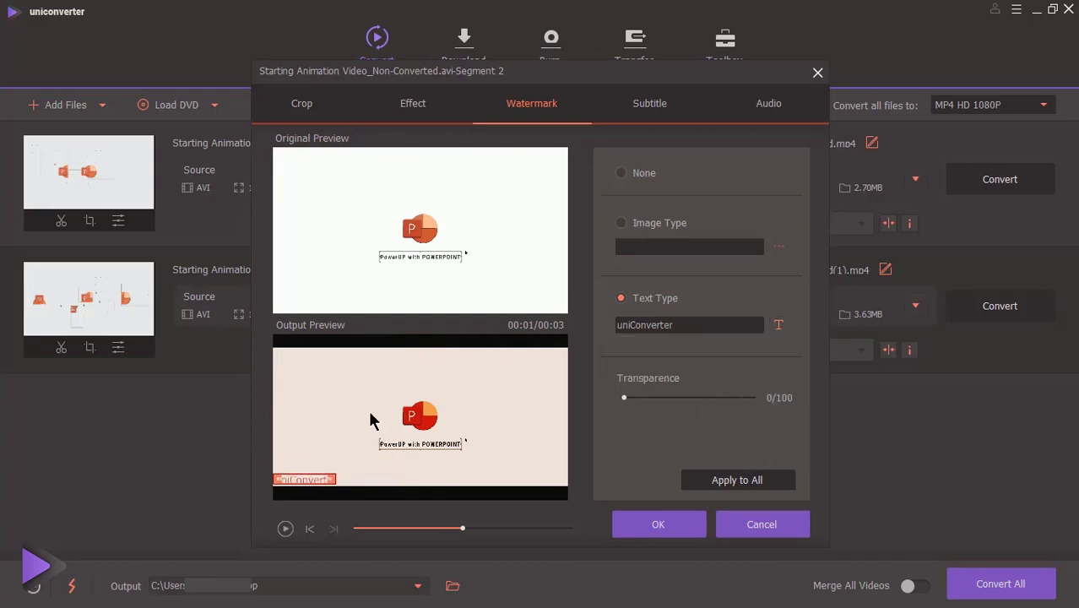
Step: Set Segment 2's audio volume to 108 and apply the edits
click(649, 108)
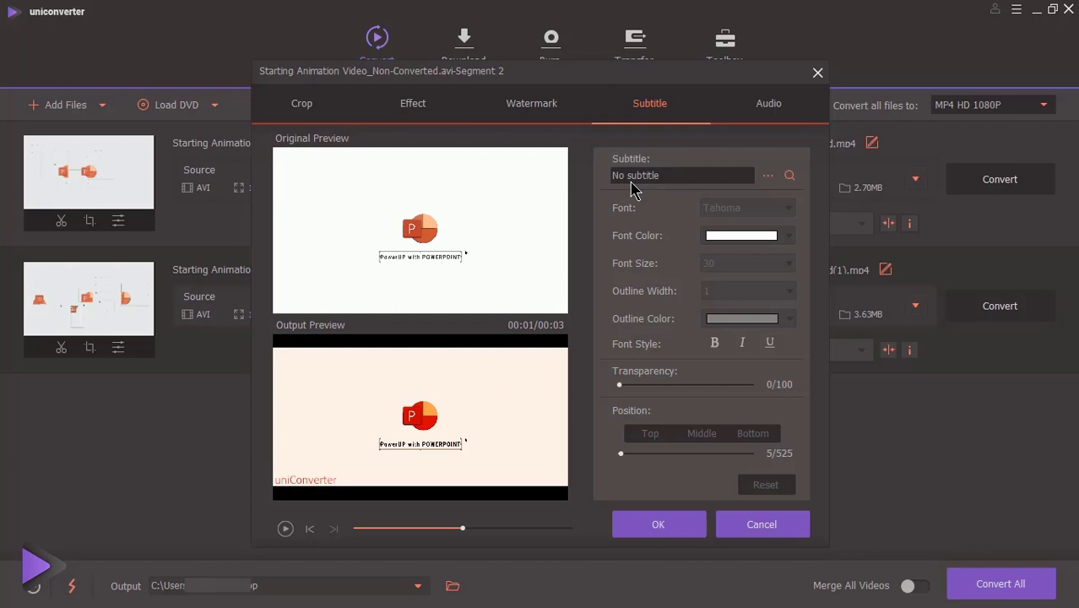
click(764, 110)
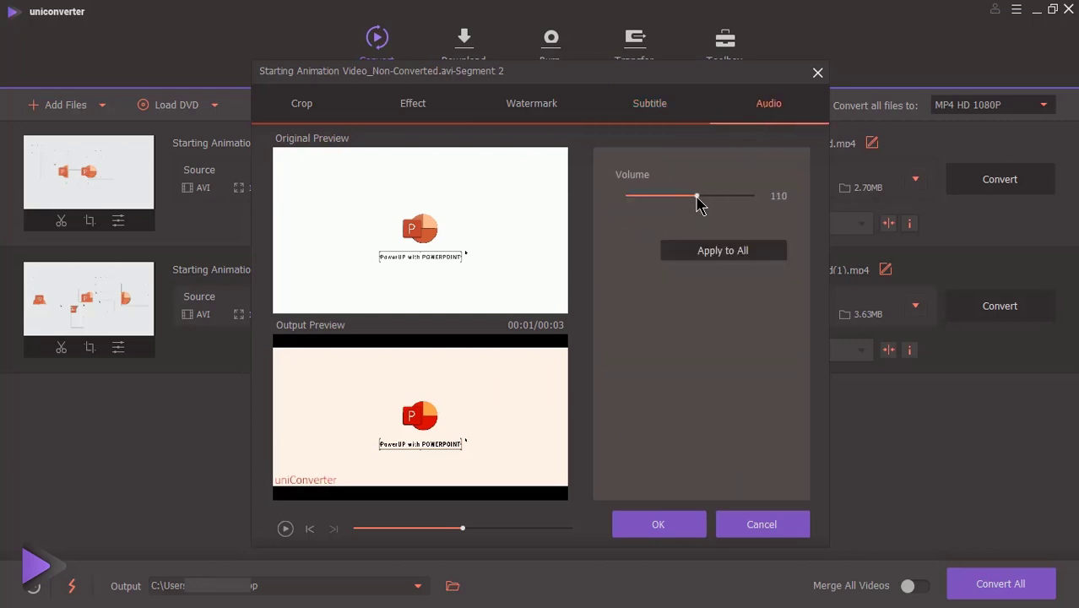
mouse_move(697, 196)
mouse_down()
mouse_move(722, 198)
mouse_move(694, 201)
mouse_up()
click(658, 524)
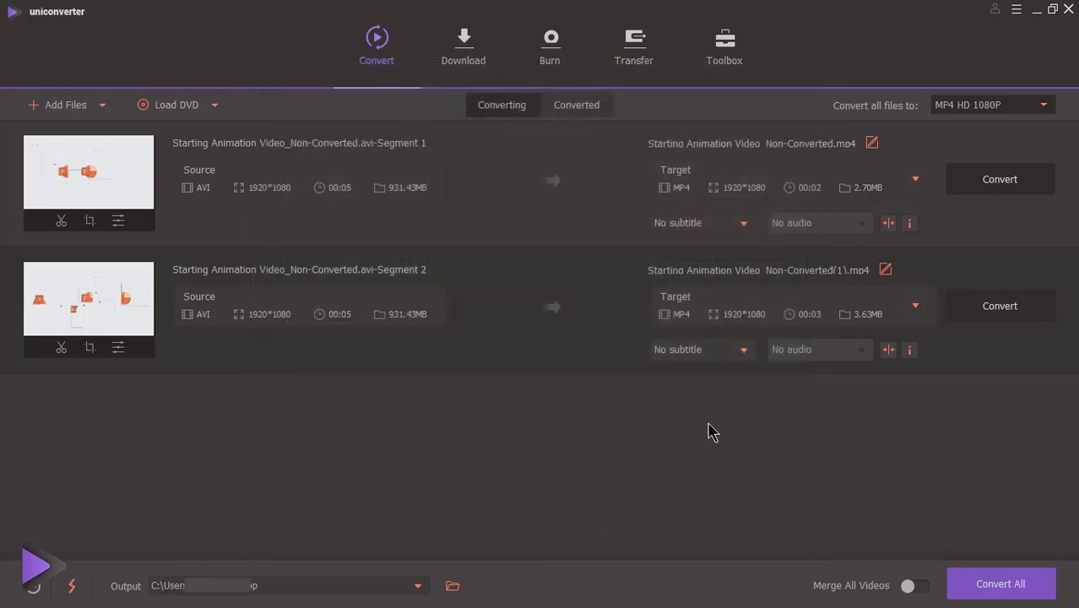
Step: Convert both segments to MP4 (592.07KB and 611.53KB) and play each result
click(997, 586)
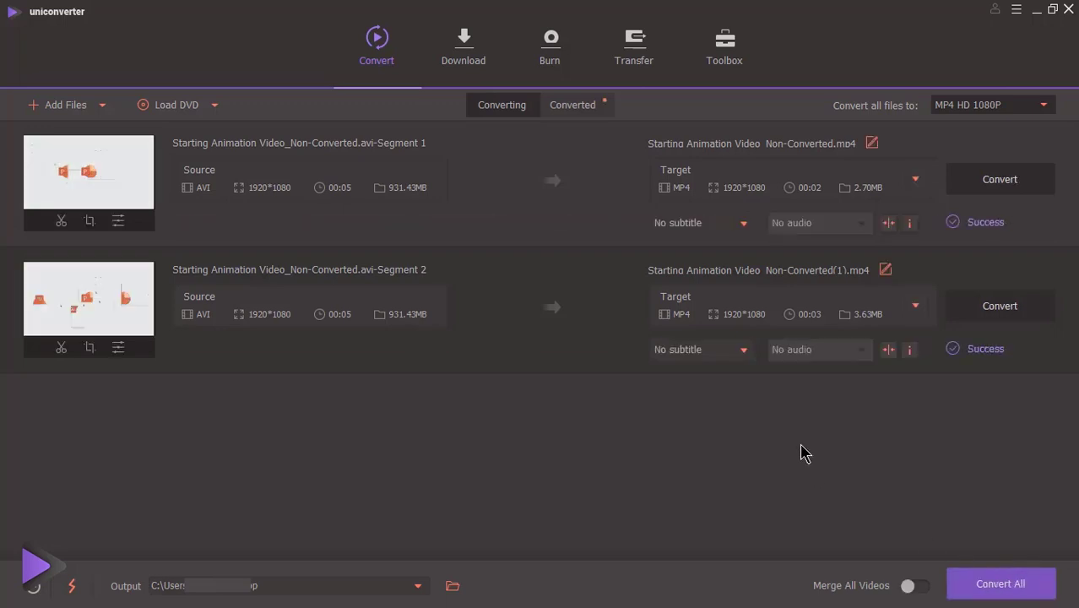
click(581, 107)
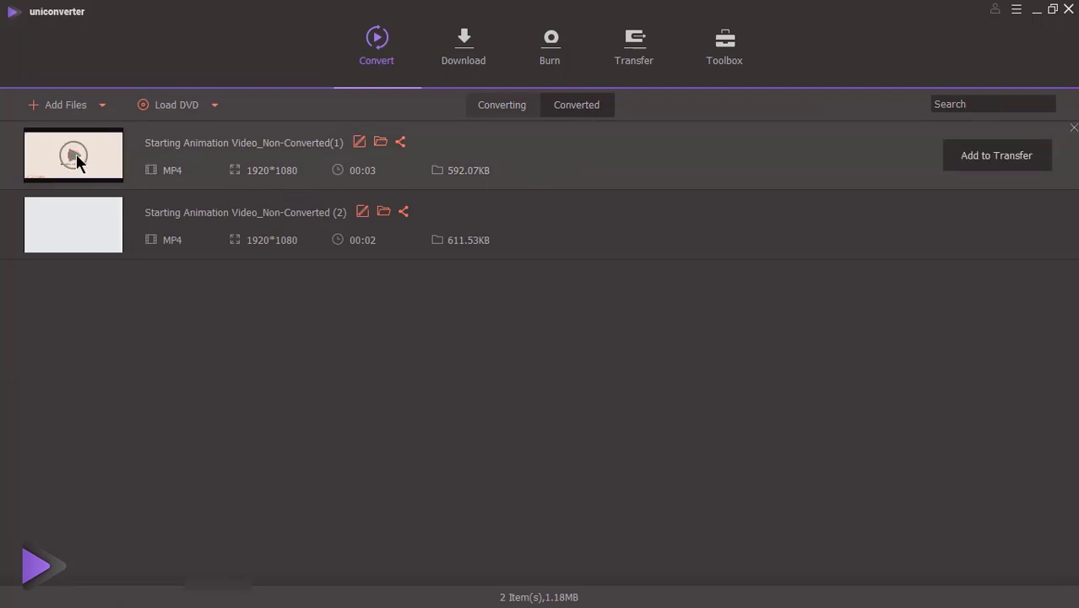
click(75, 156)
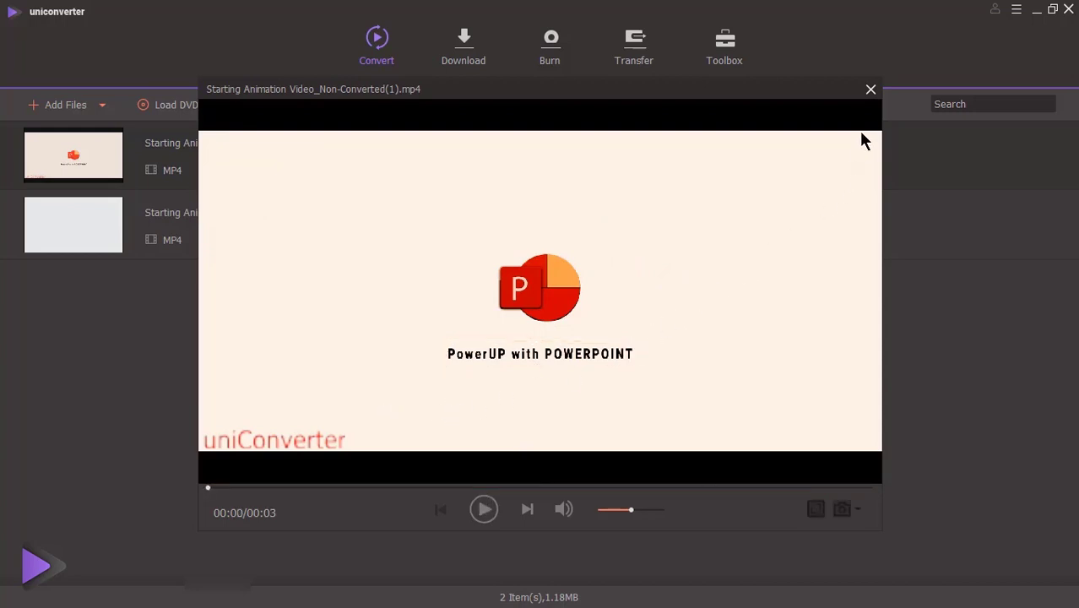
click(871, 90)
click(73, 224)
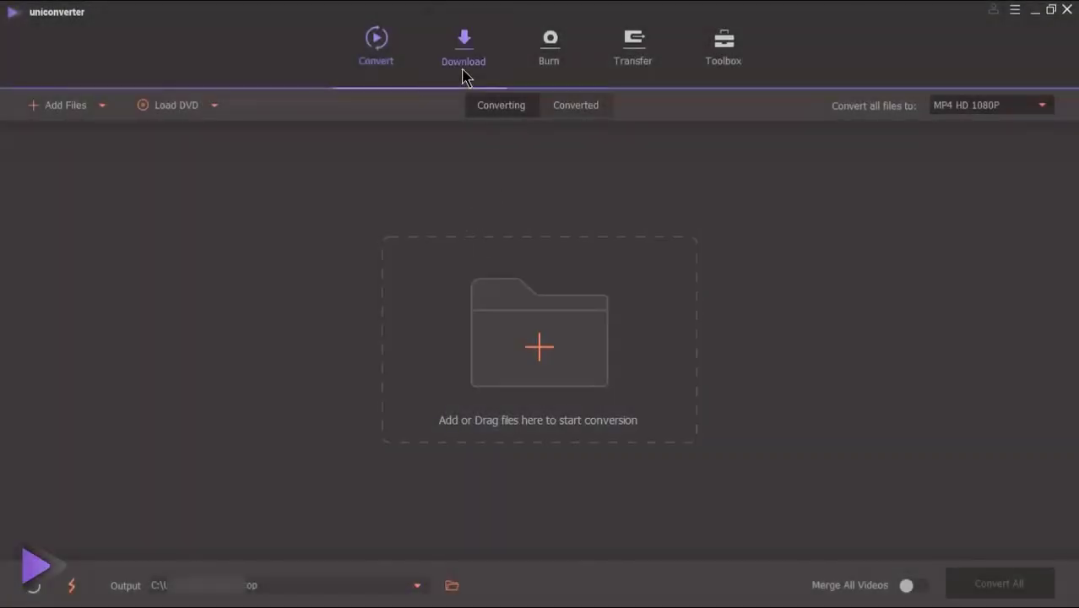
Step: Go to the Download page and copy a YouTube video's link address in Chrome
click(465, 71)
click(103, 106)
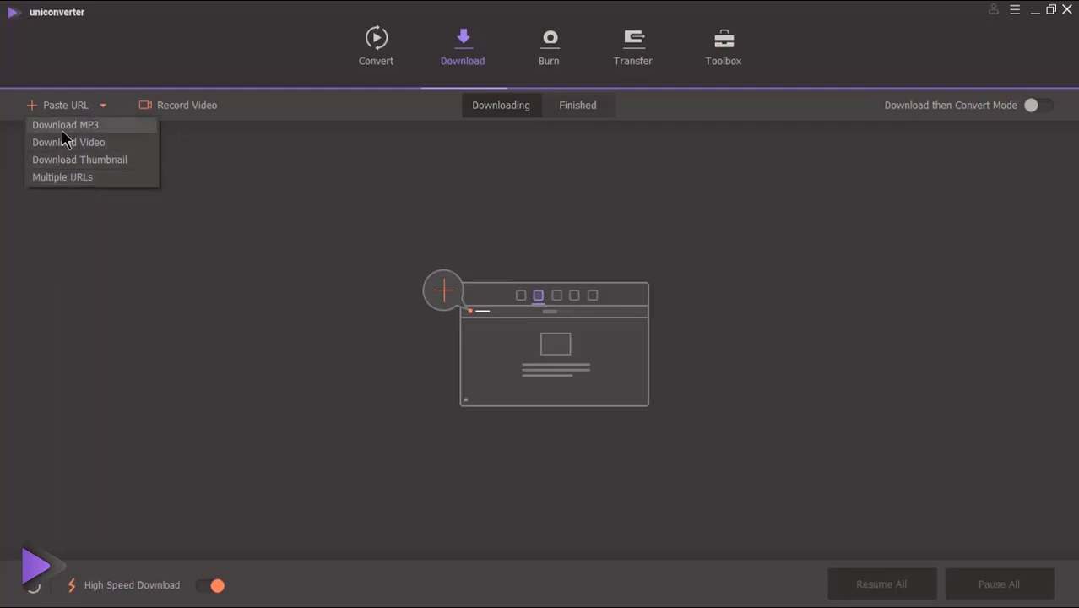
click(186, 203)
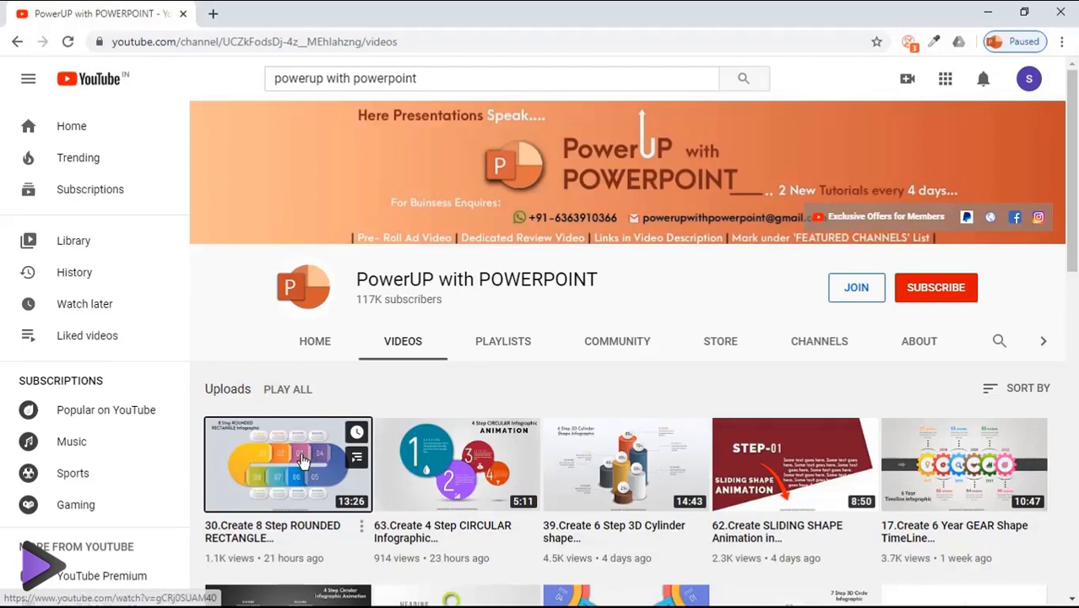
right_click(304, 459)
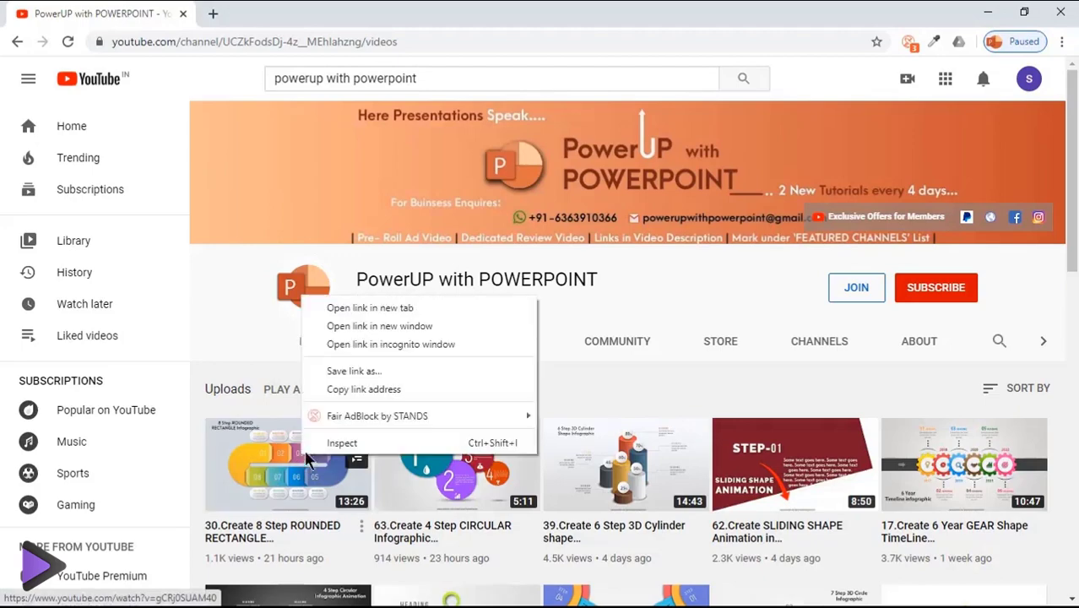
click(358, 388)
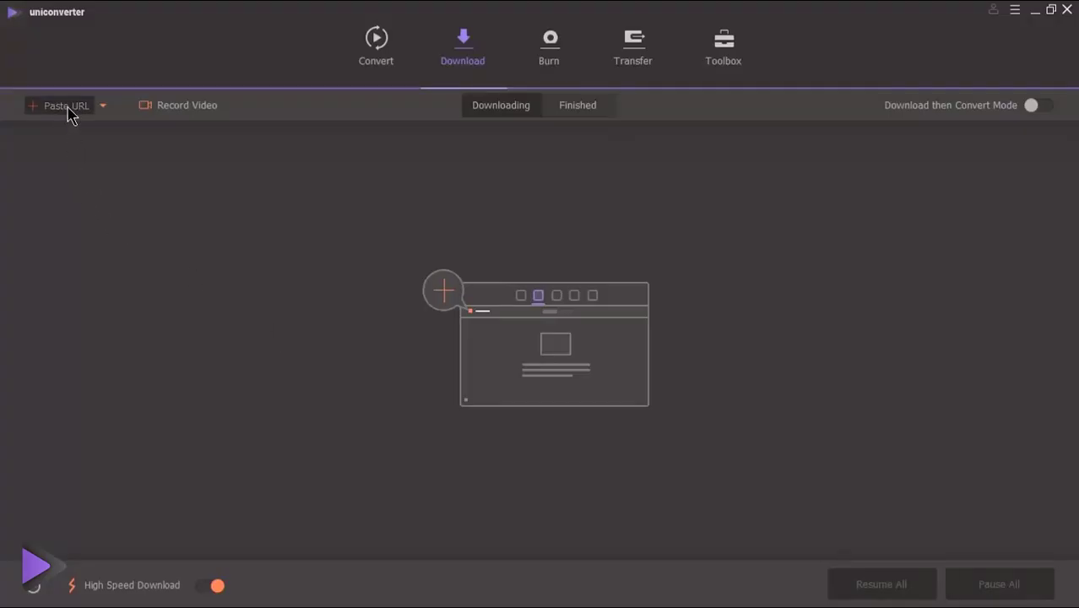
Step: Paste the copied YouTube link to download it, then check the Finished list
click(68, 111)
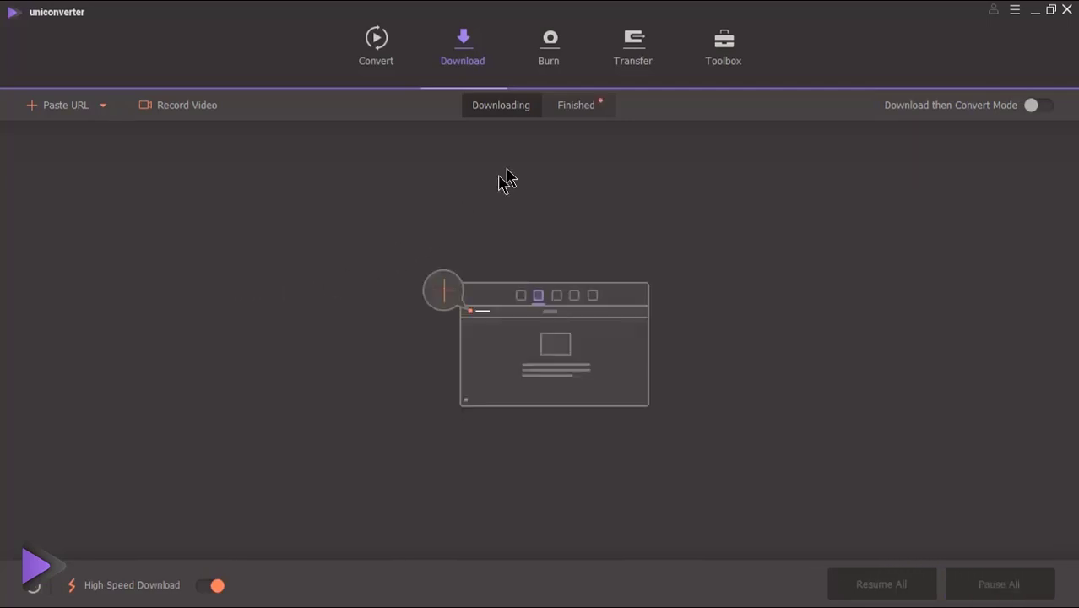
click(572, 107)
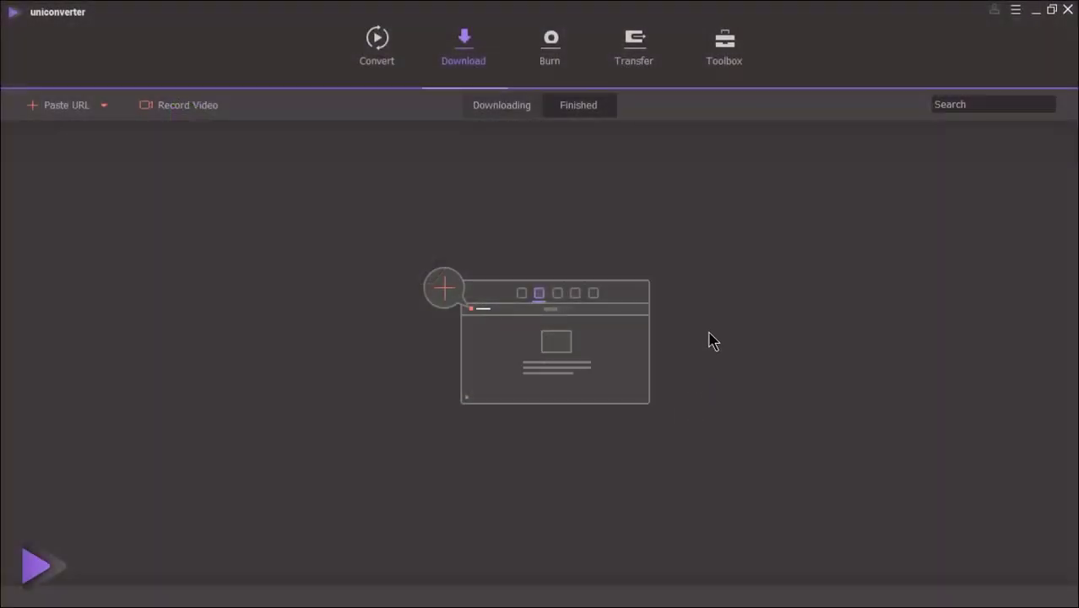
Step: Add the ROUNDED RECTANGLE Infographic and Starting Animation Video_Non-Converted videos to the Burn list
click(558, 65)
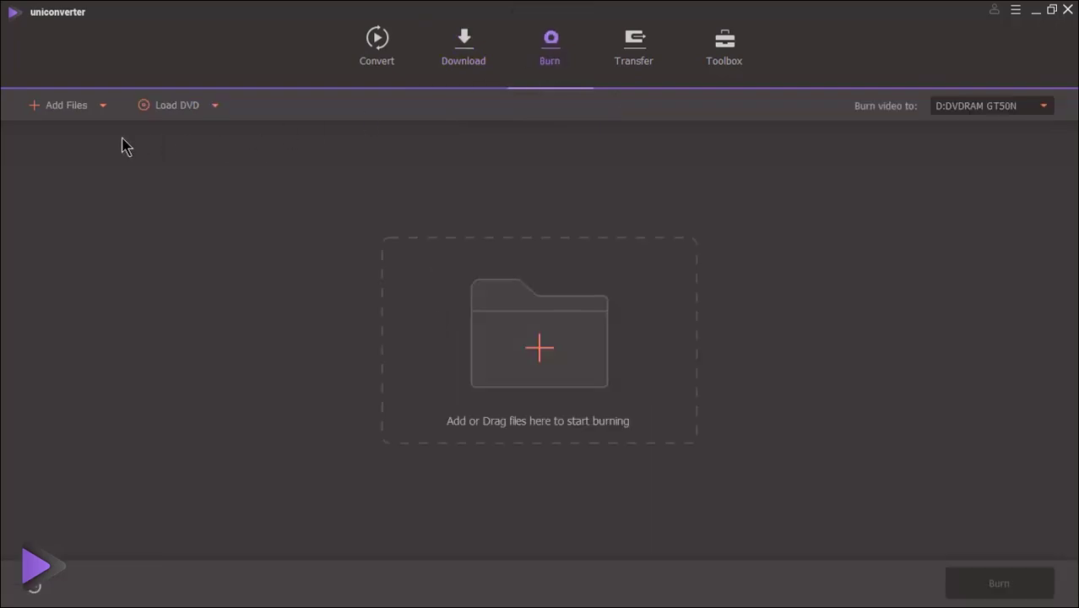
click(70, 112)
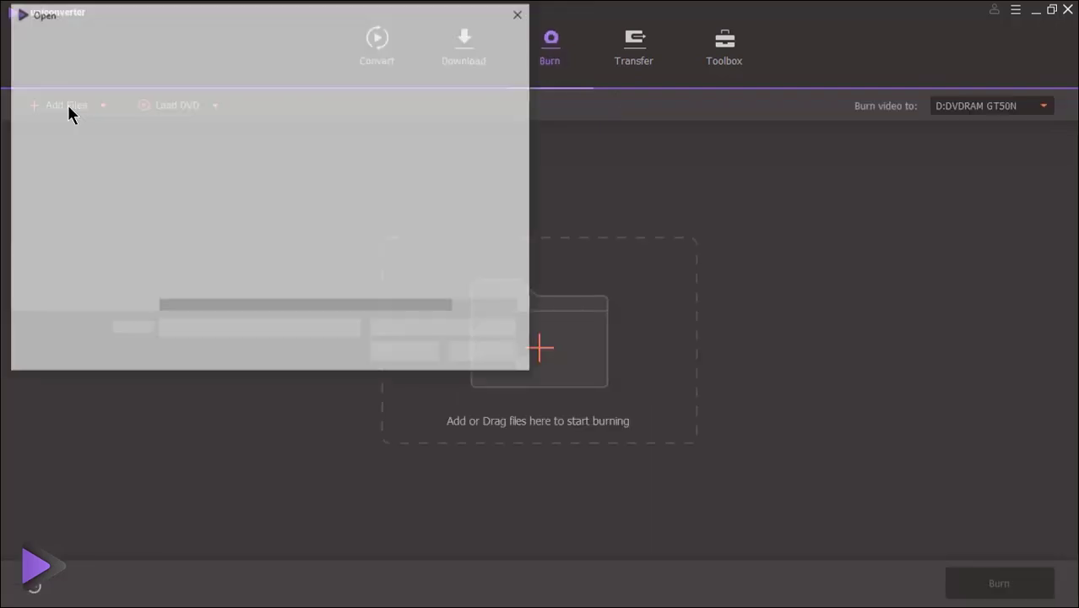
double_click(169, 85)
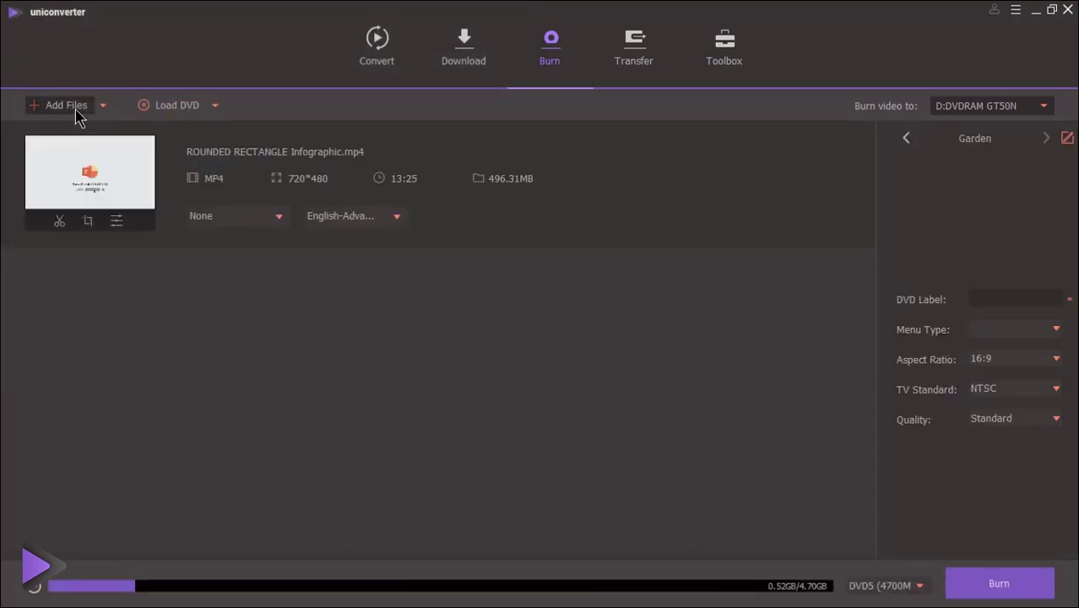
click(75, 109)
double_click(207, 166)
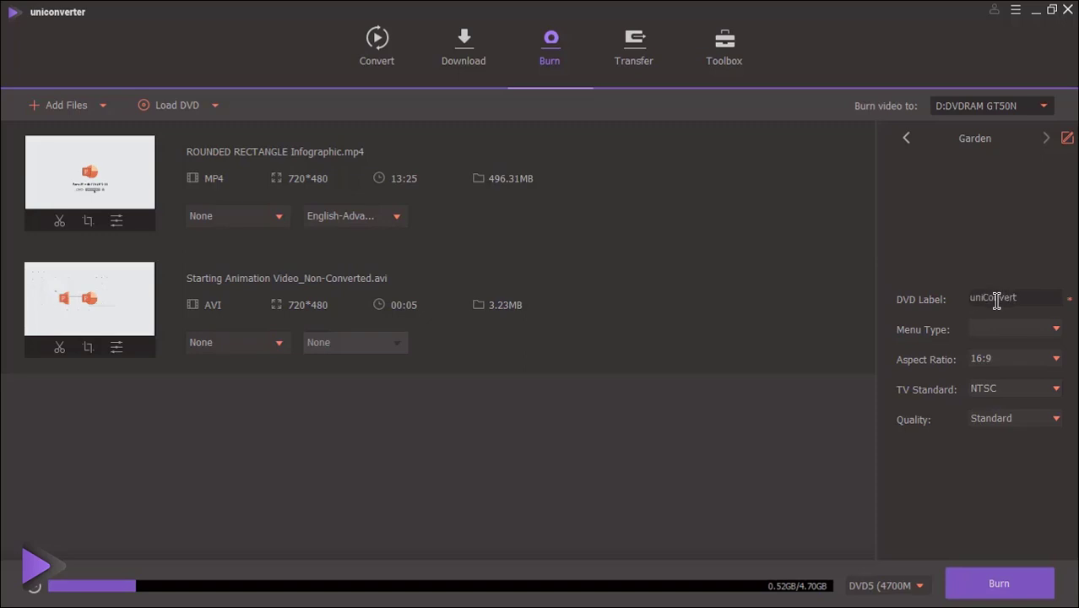
Step: Set No Menu, NTSC and High Quality, try burning, and dismiss the no-disc error
click(1055, 331)
click(1005, 343)
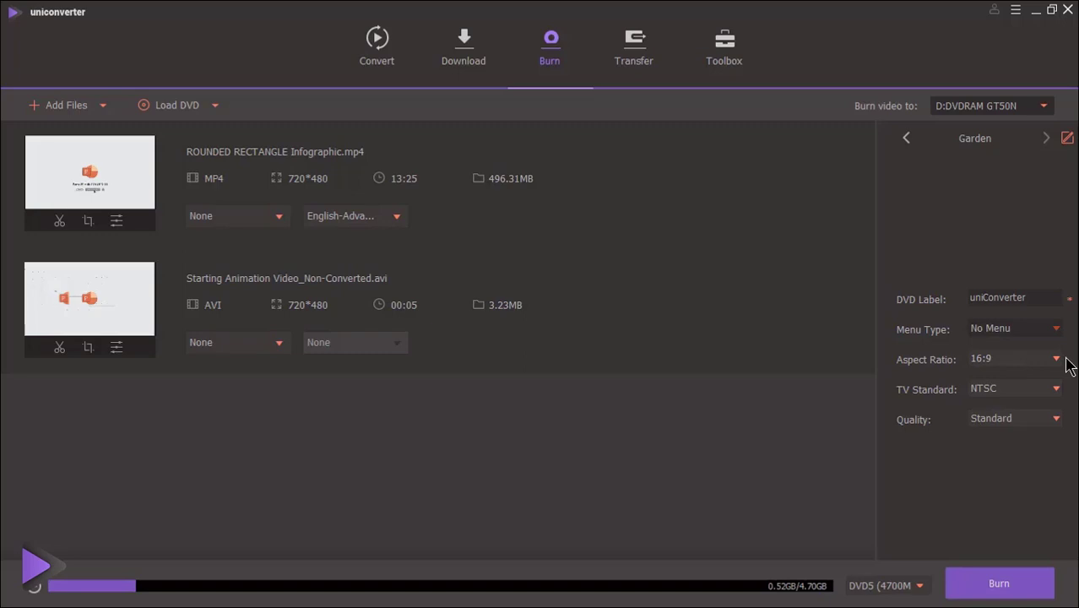
click(1058, 390)
click(985, 405)
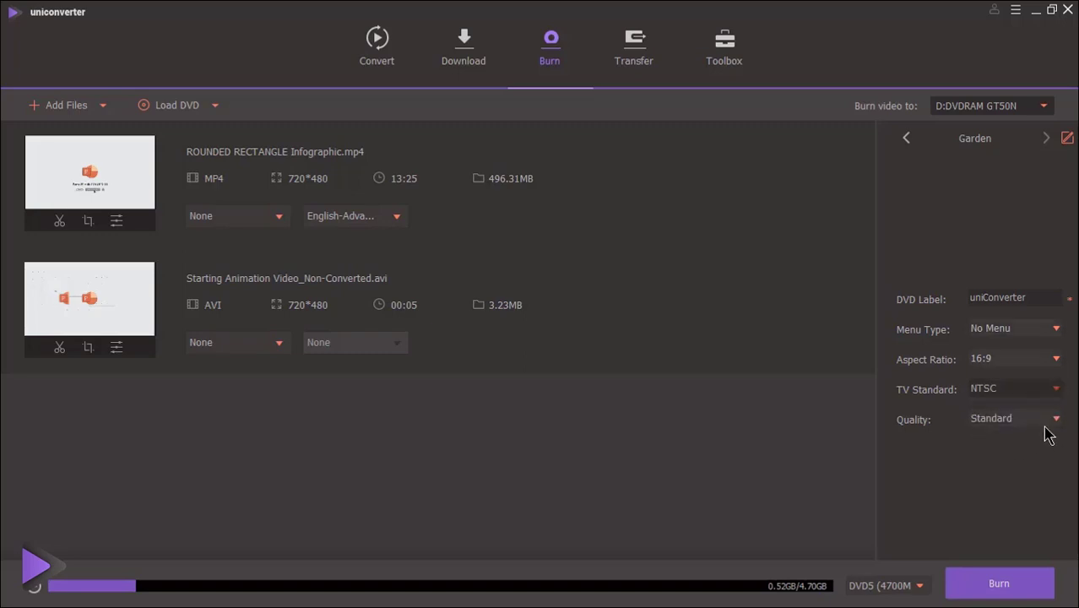
click(1055, 420)
click(1001, 435)
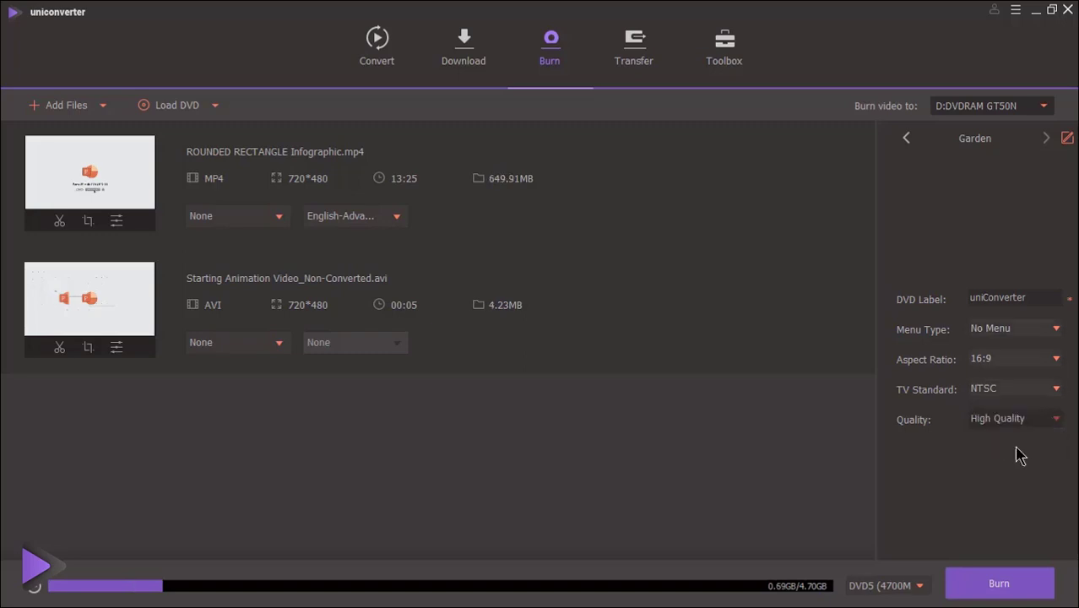
click(999, 586)
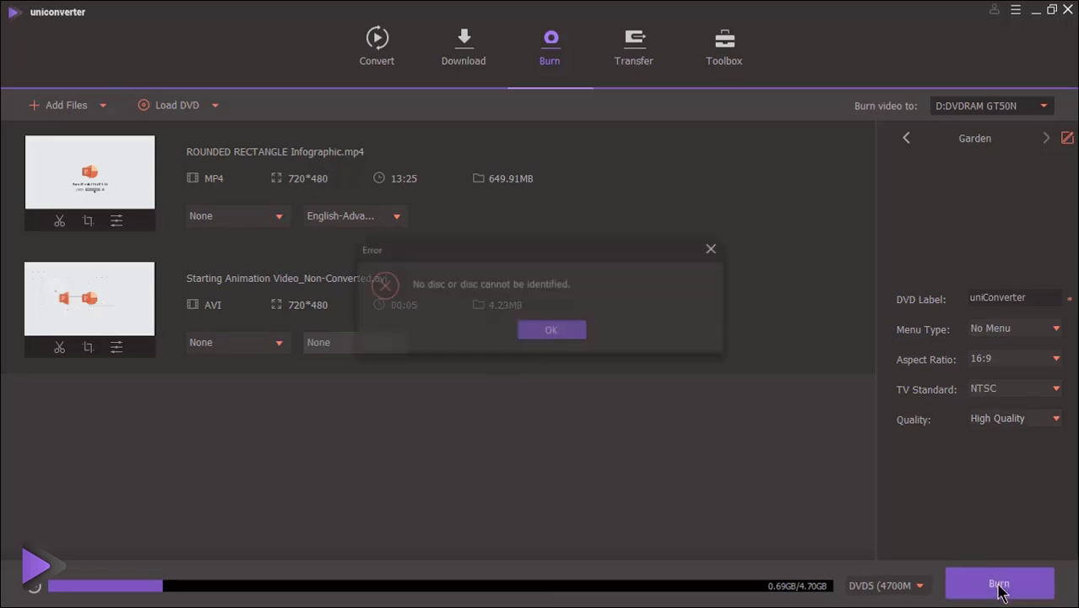
click(552, 332)
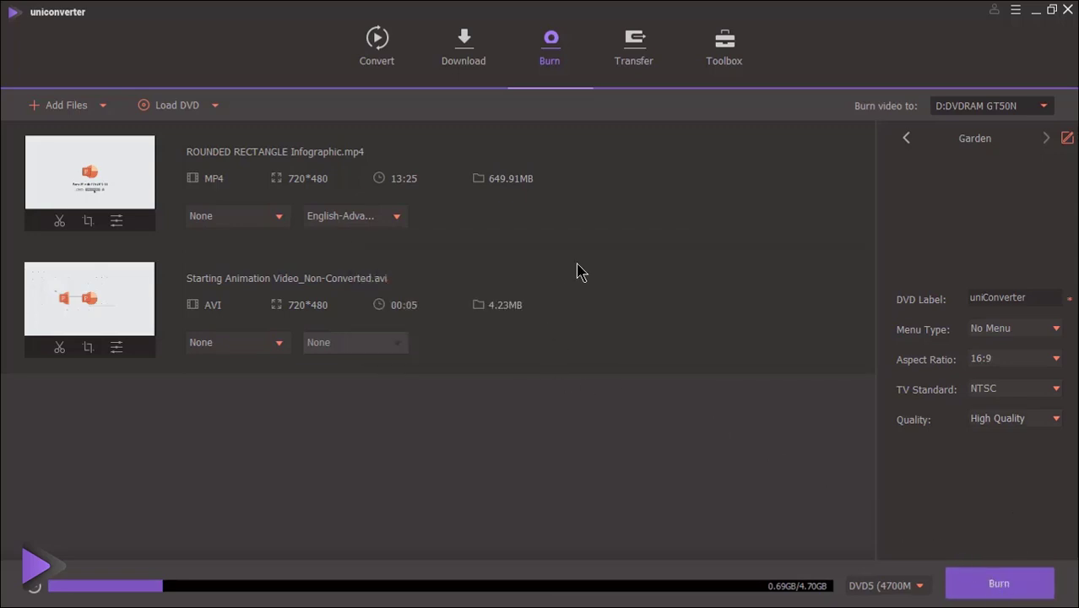
Step: View the Transfer page, then move to the Toolbox page
click(635, 61)
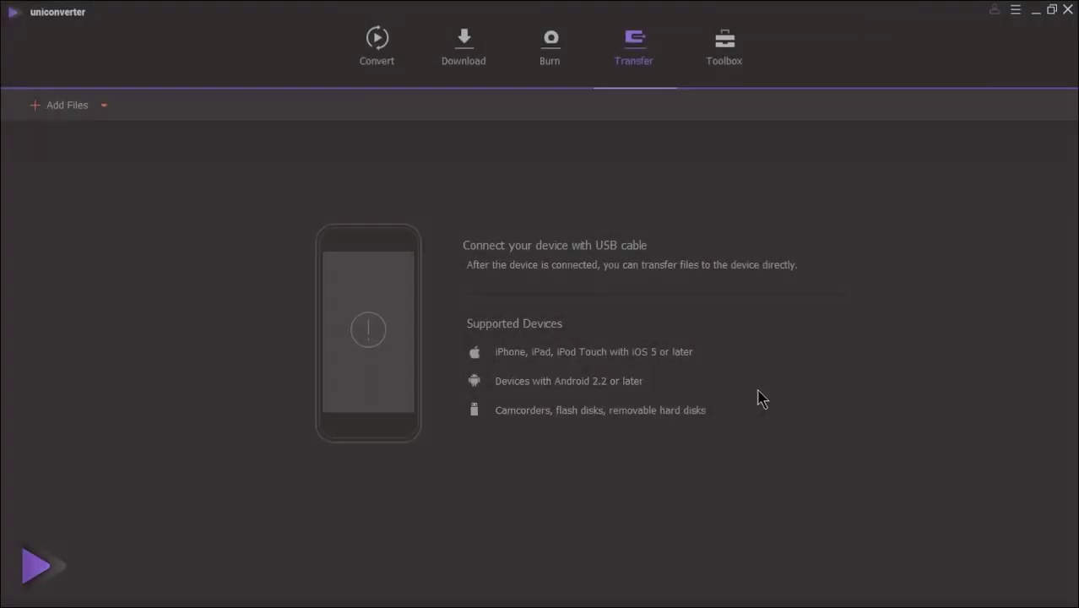
click(733, 67)
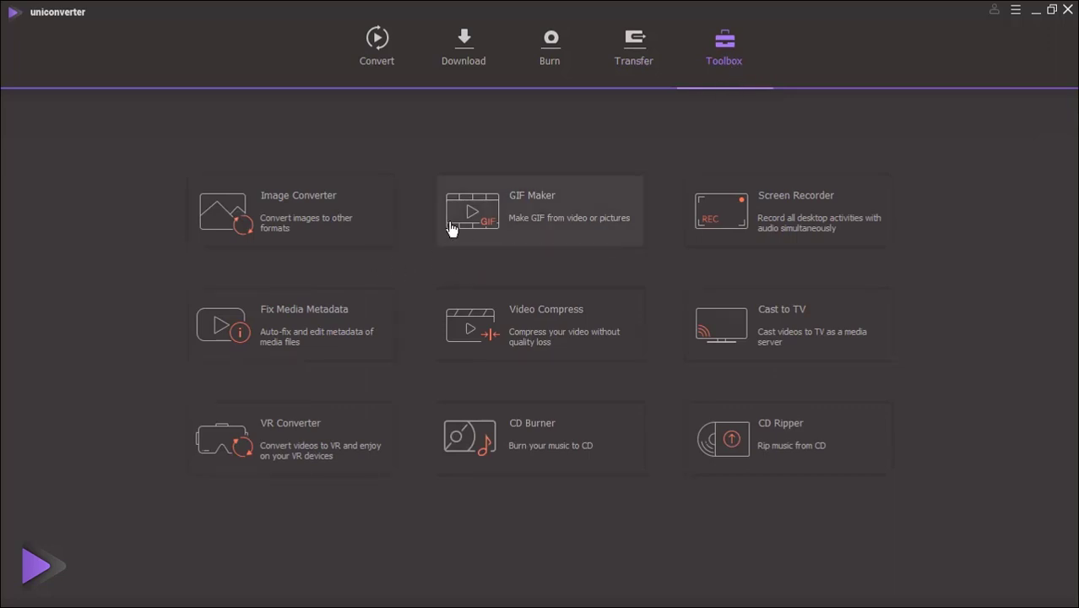
Step: Load the 4 Step ROLLING BANNER infographic PNG into the Image Converter
click(318, 223)
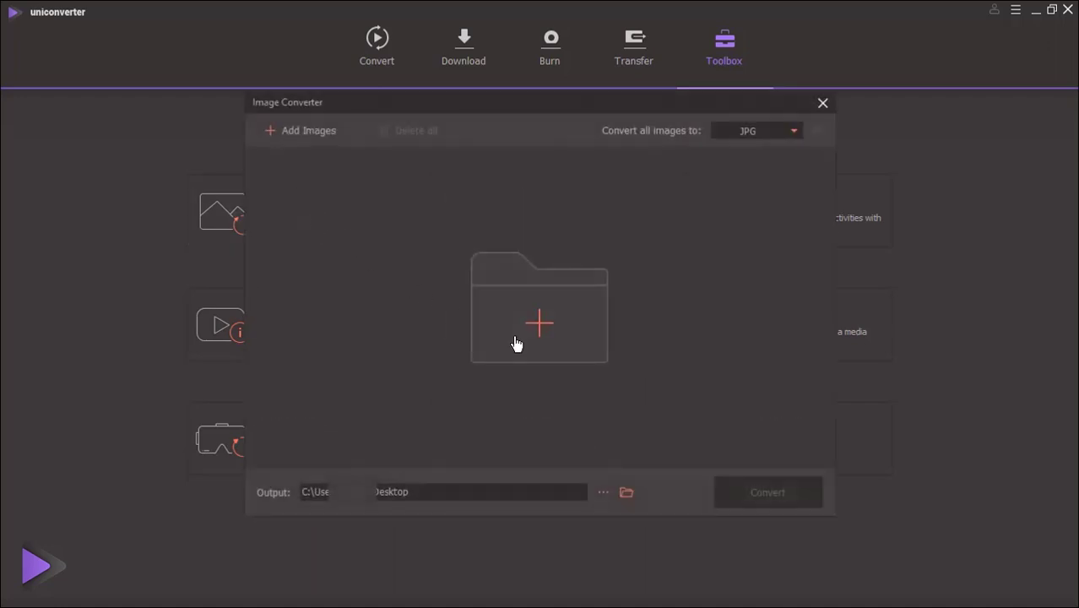
click(328, 138)
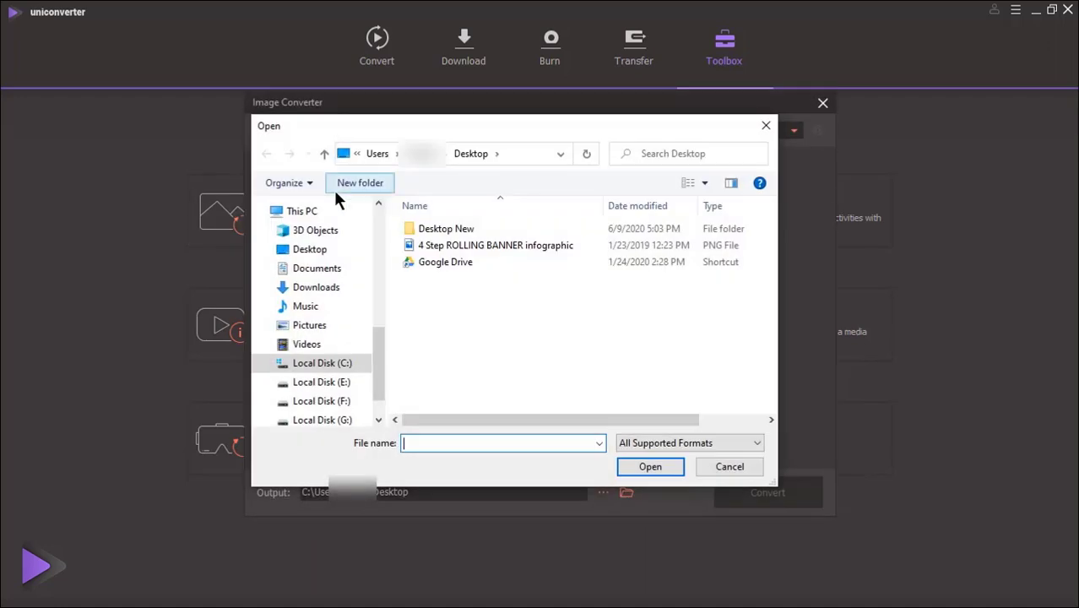
double_click(444, 252)
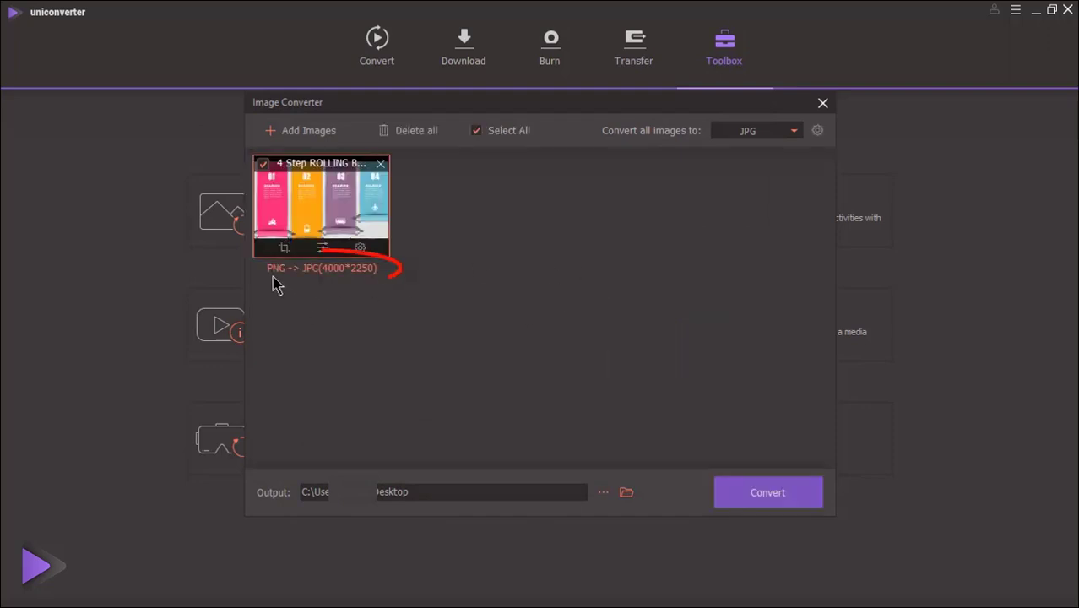
Step: Convert the infographic to JPG and close the Image Converter
click(796, 133)
click(776, 215)
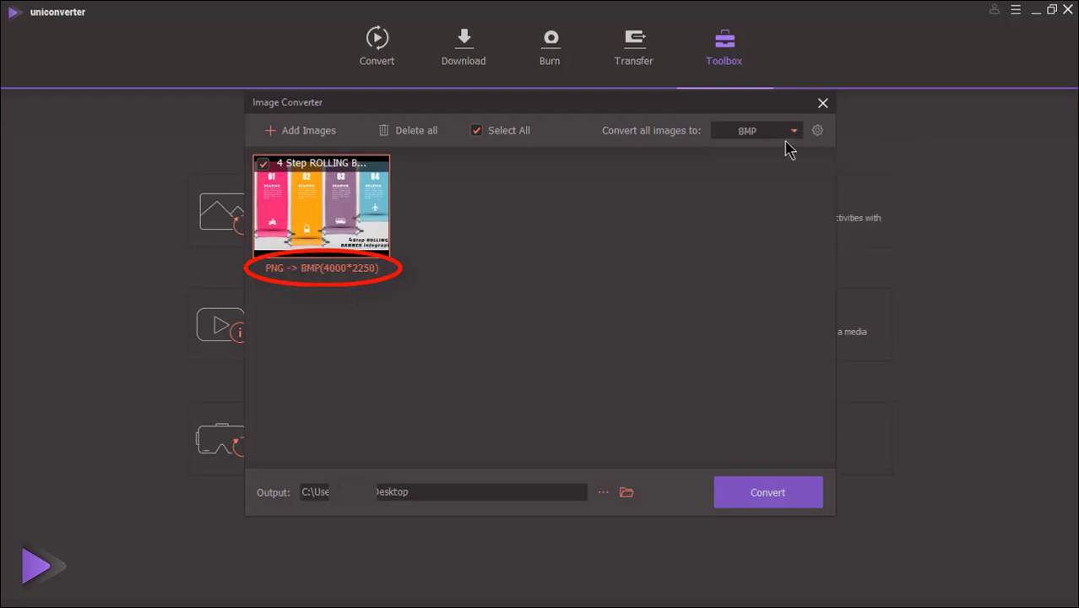
click(796, 133)
click(781, 163)
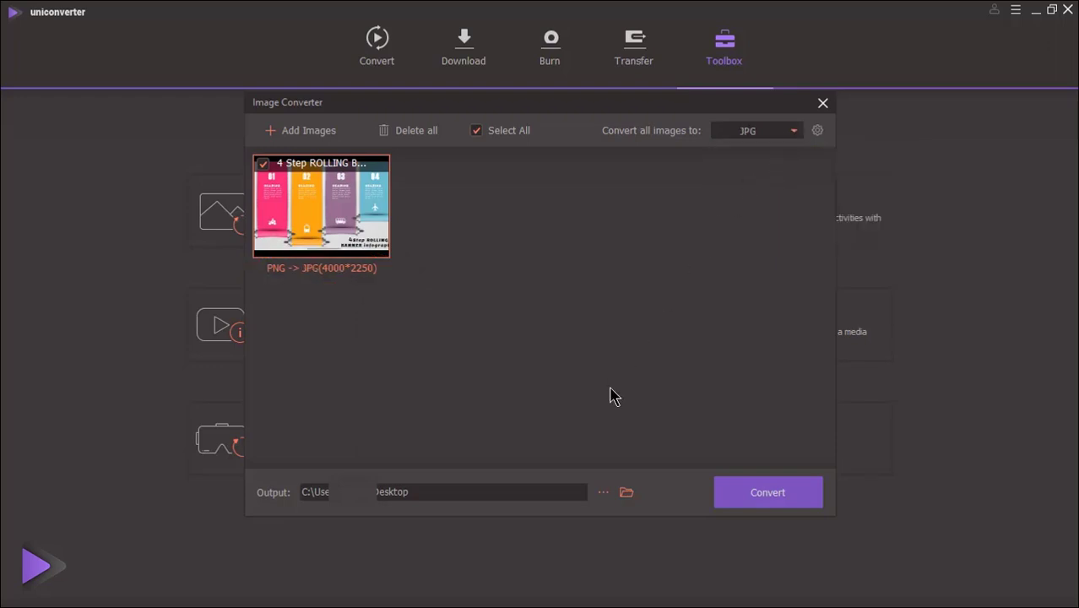
click(770, 496)
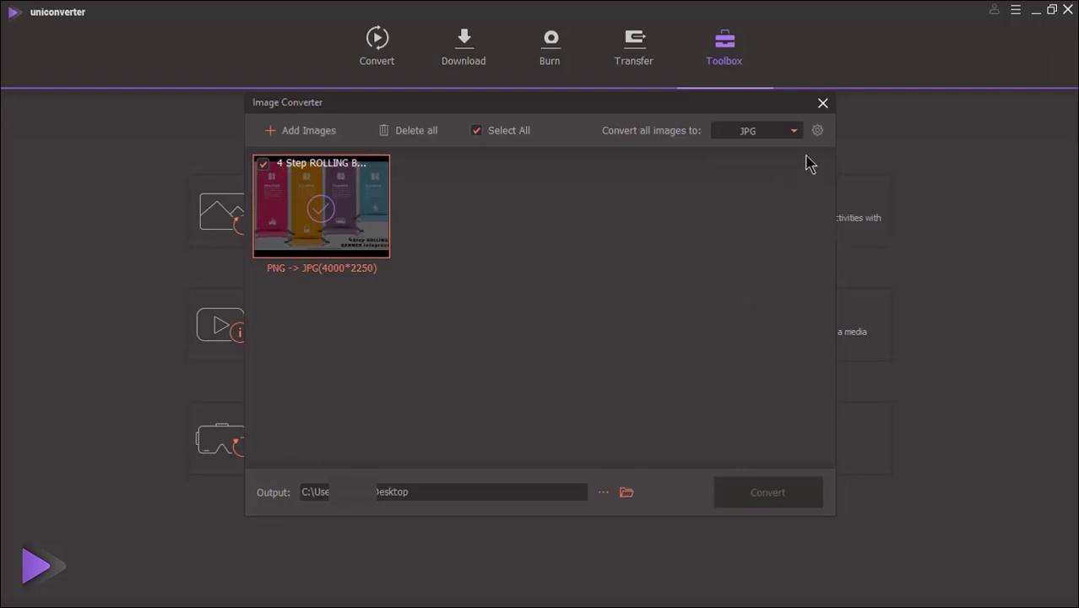
click(823, 104)
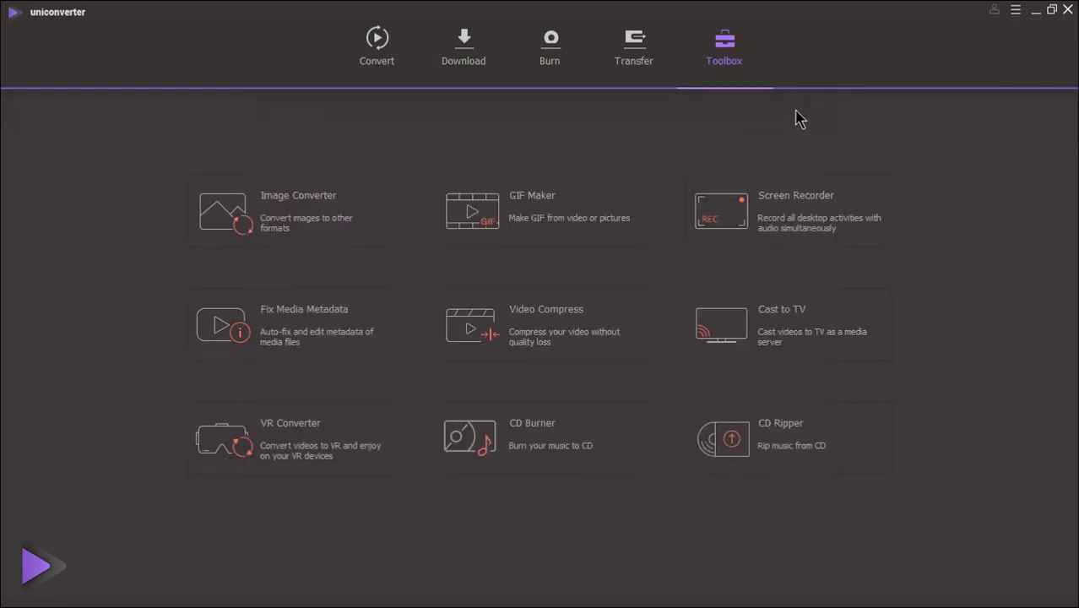
Step: Load the Starting Animation Video into GIF Maker and create a 500×281, 30 fps, 5-second GIF
click(527, 216)
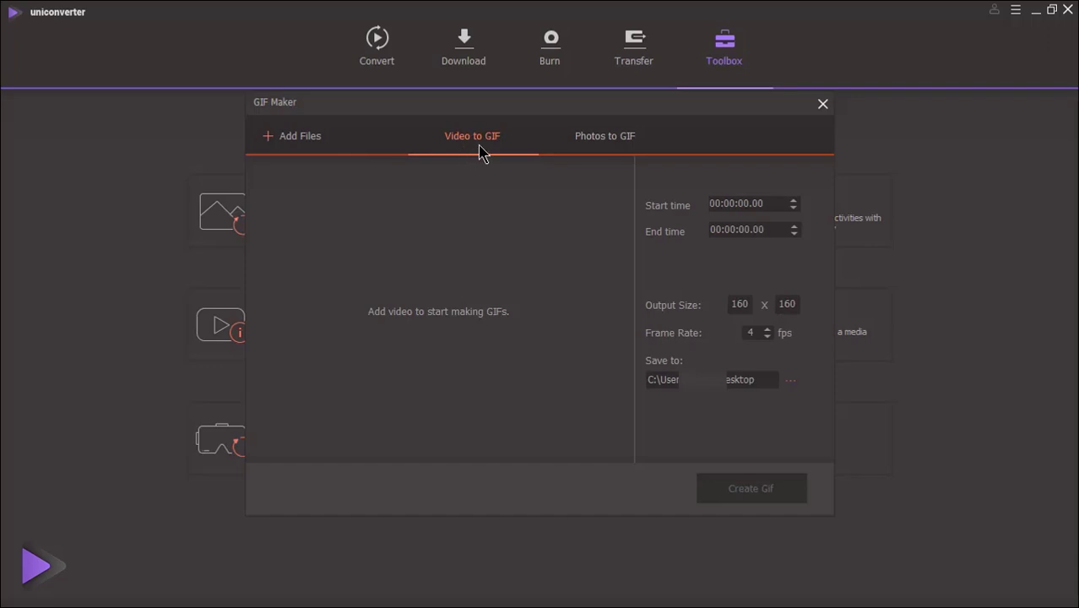
click(304, 140)
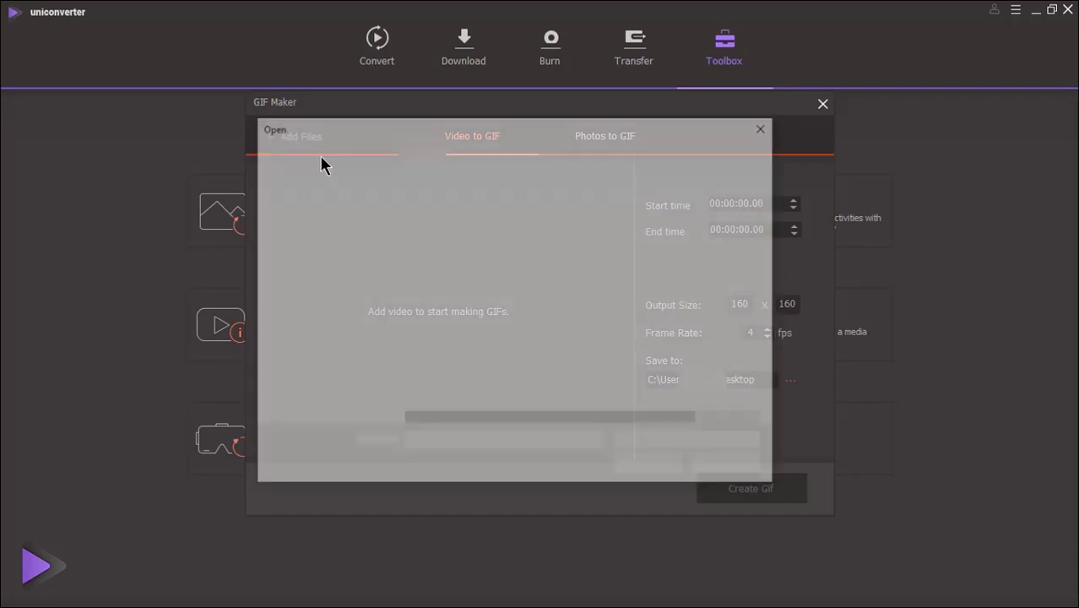
double_click(460, 280)
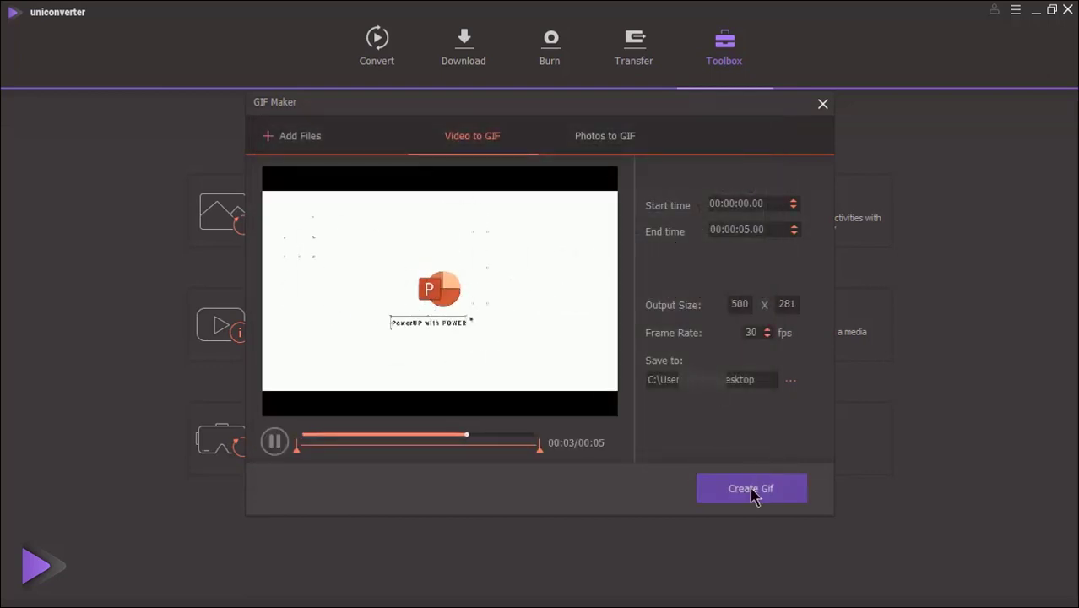
click(752, 491)
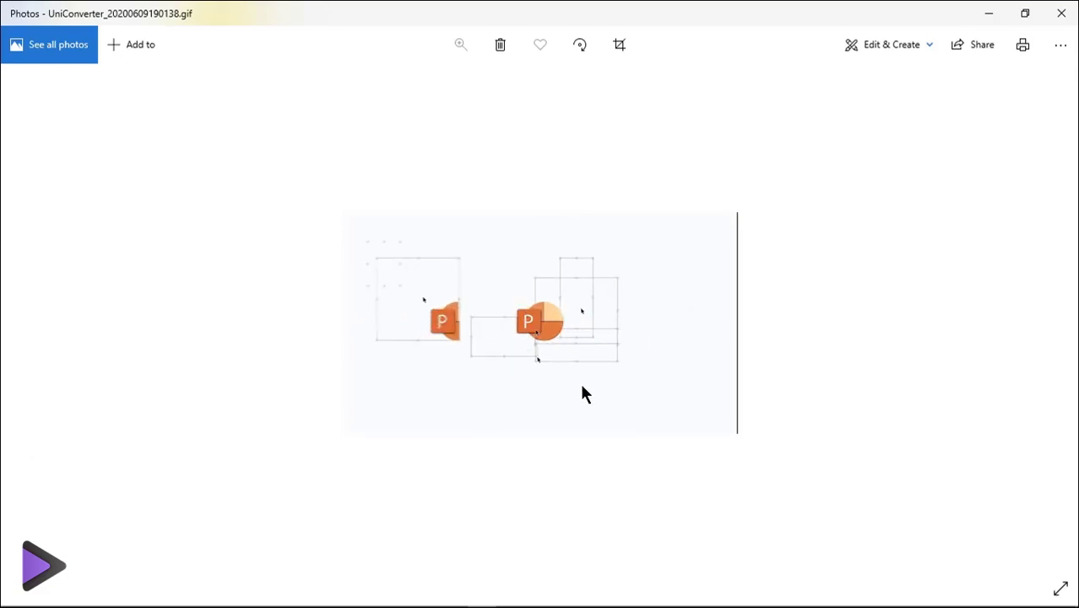
Step: Close the finished GIF in the Photos viewer
click(1054, 21)
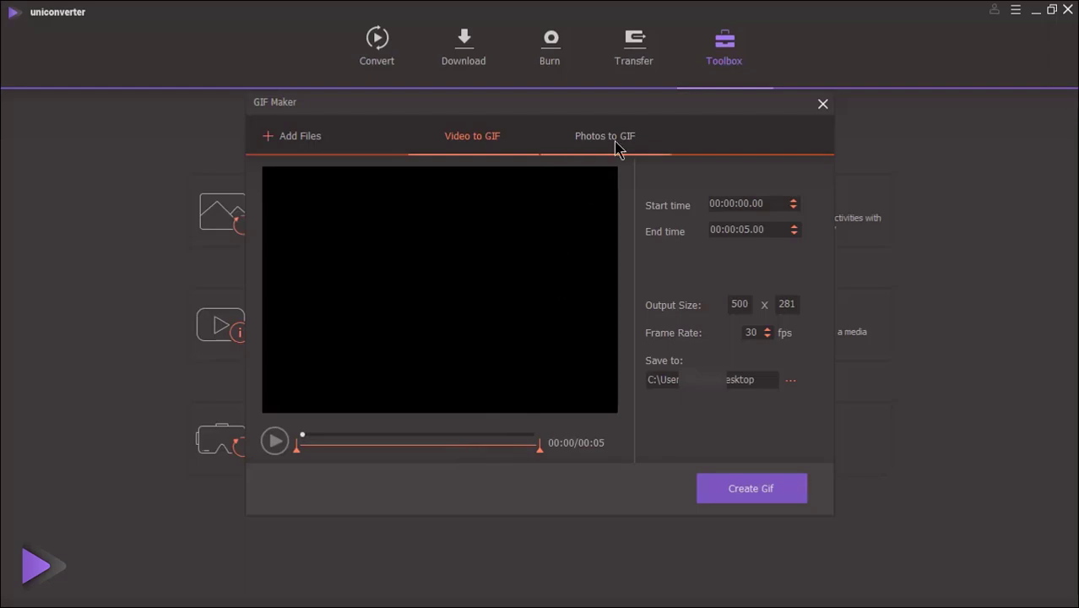
Step: Close GIF Maker and open the Screen Recorder with its settings expanded
click(821, 105)
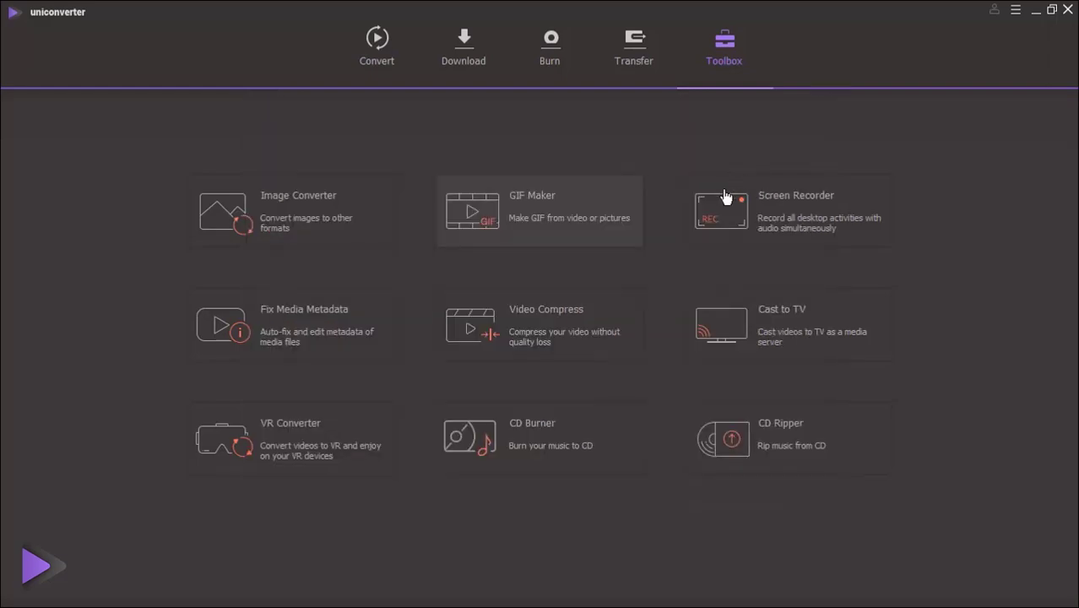
click(797, 226)
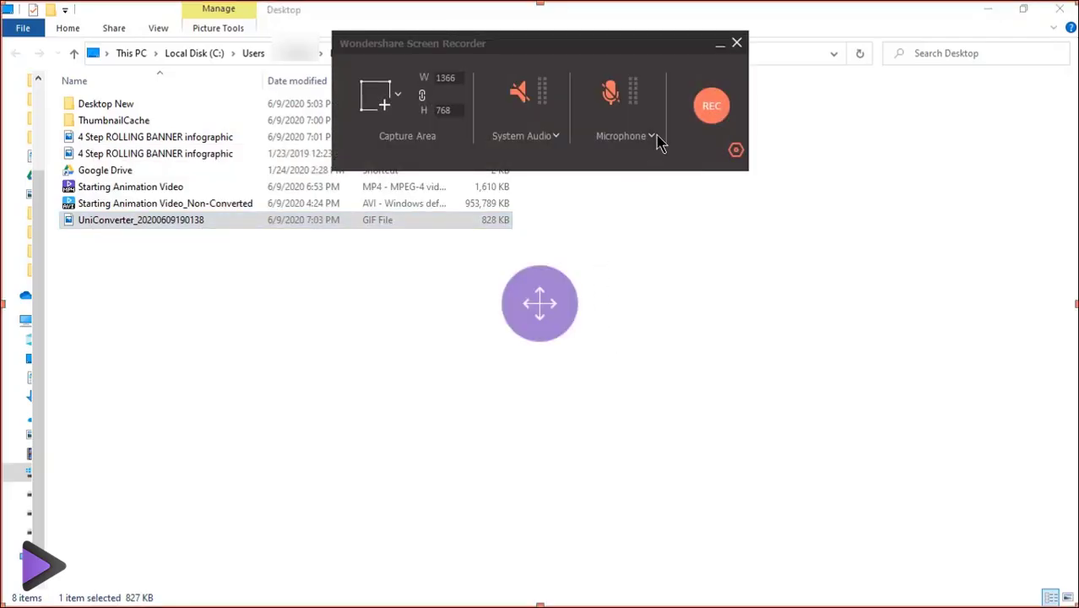
click(736, 154)
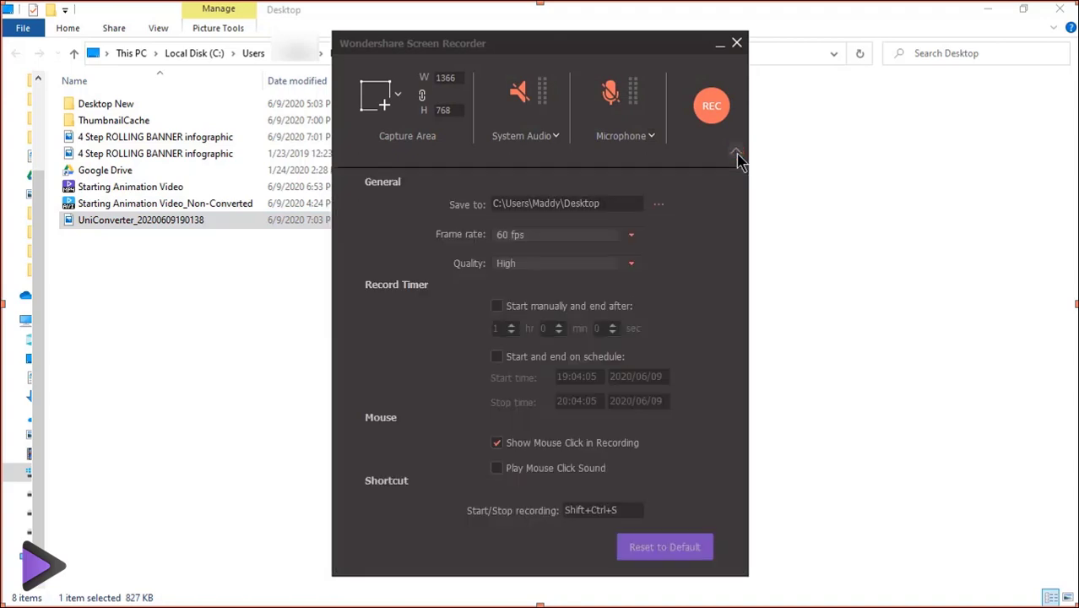
Step: Review the Frame rate, Quality and System Audio lists, keeping 60 fps and High quality
click(632, 240)
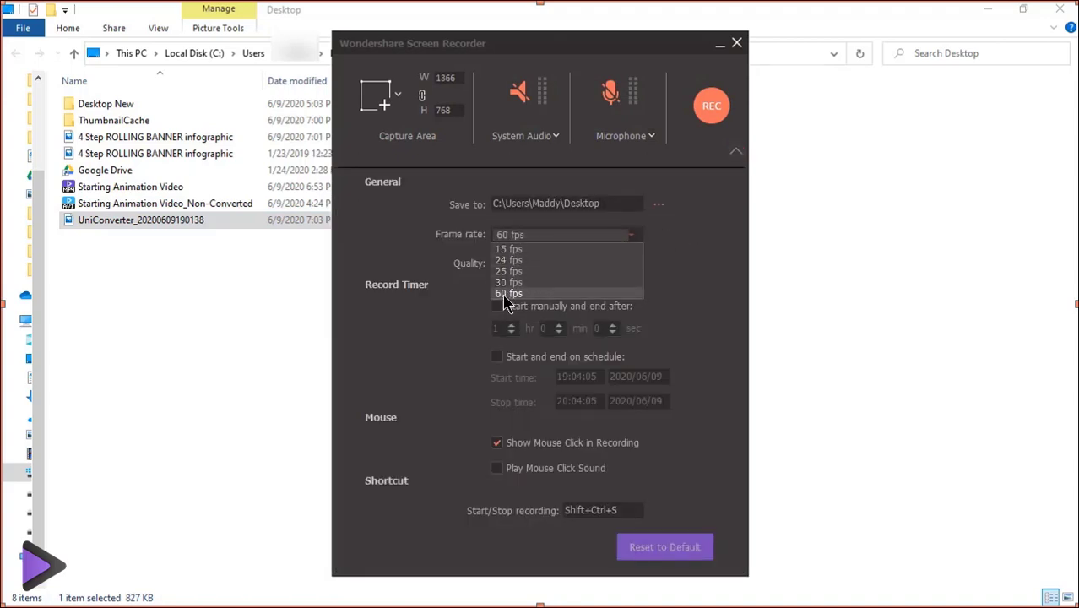
click(687, 278)
click(631, 268)
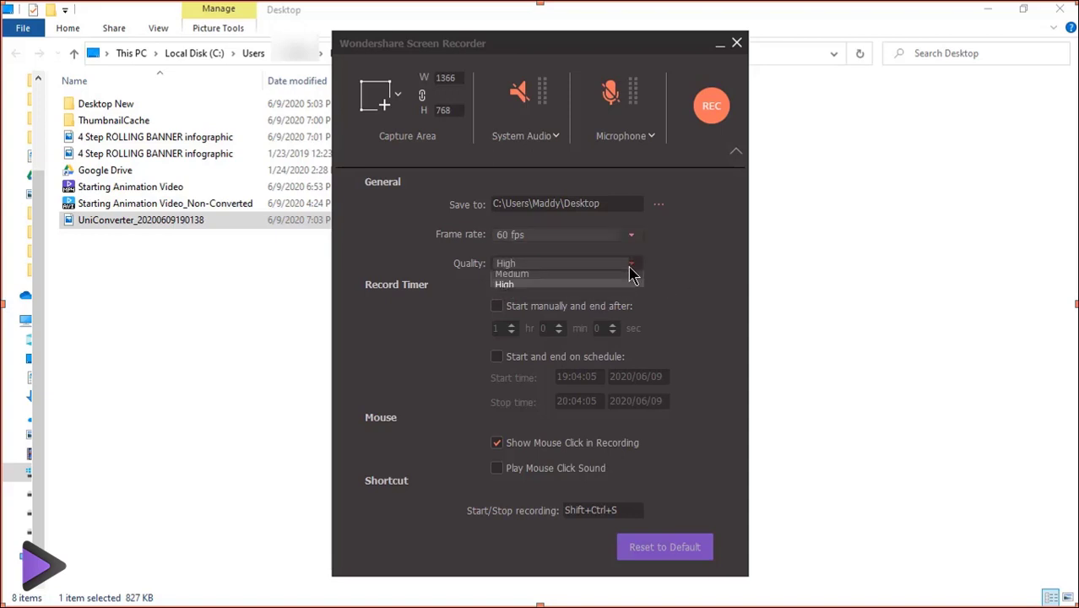
click(632, 270)
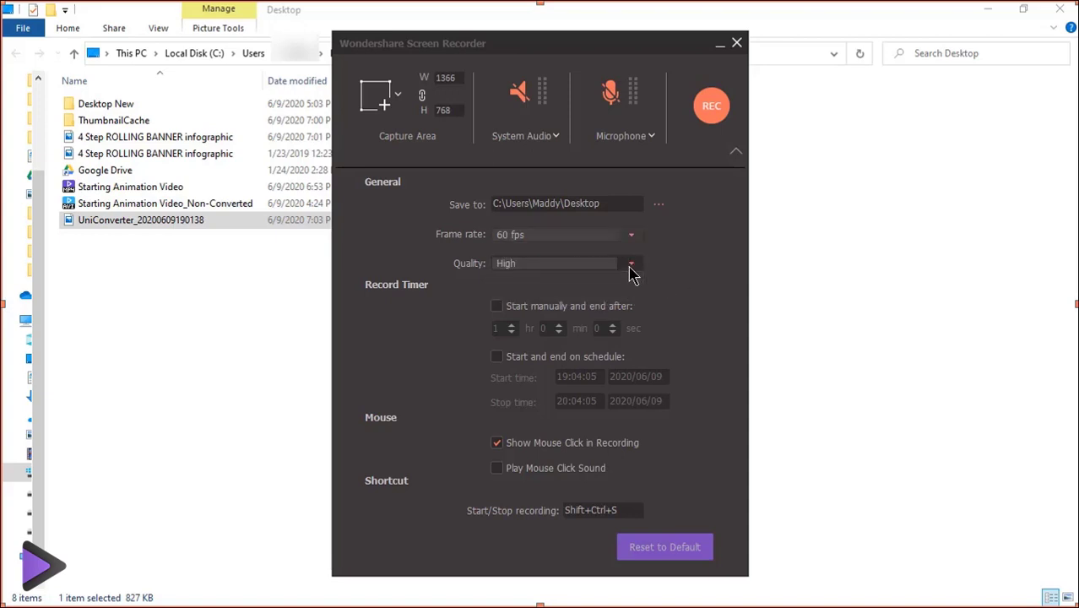
click(557, 137)
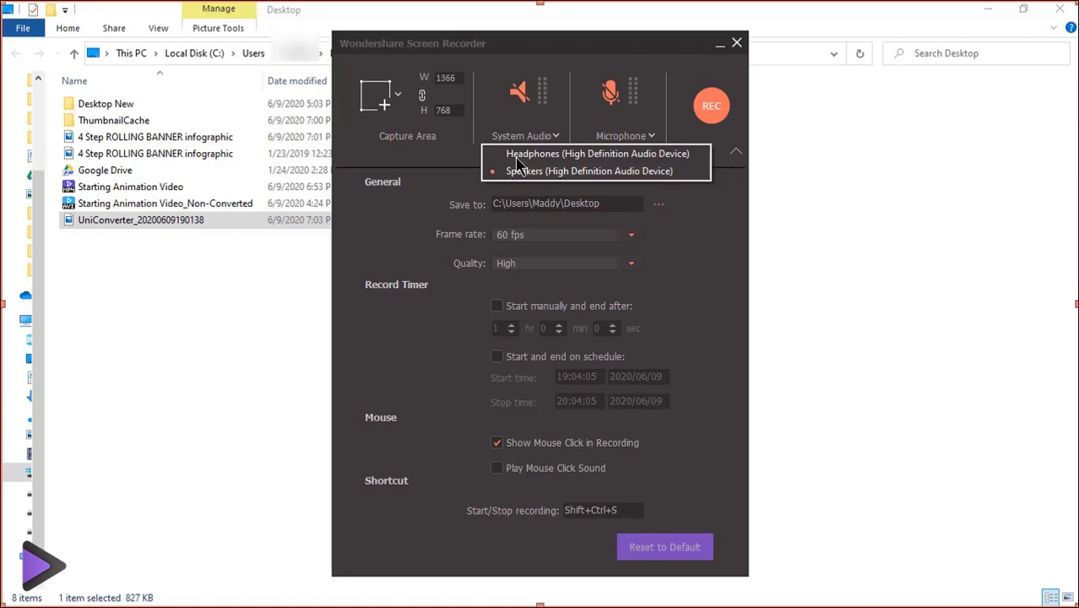
click(689, 241)
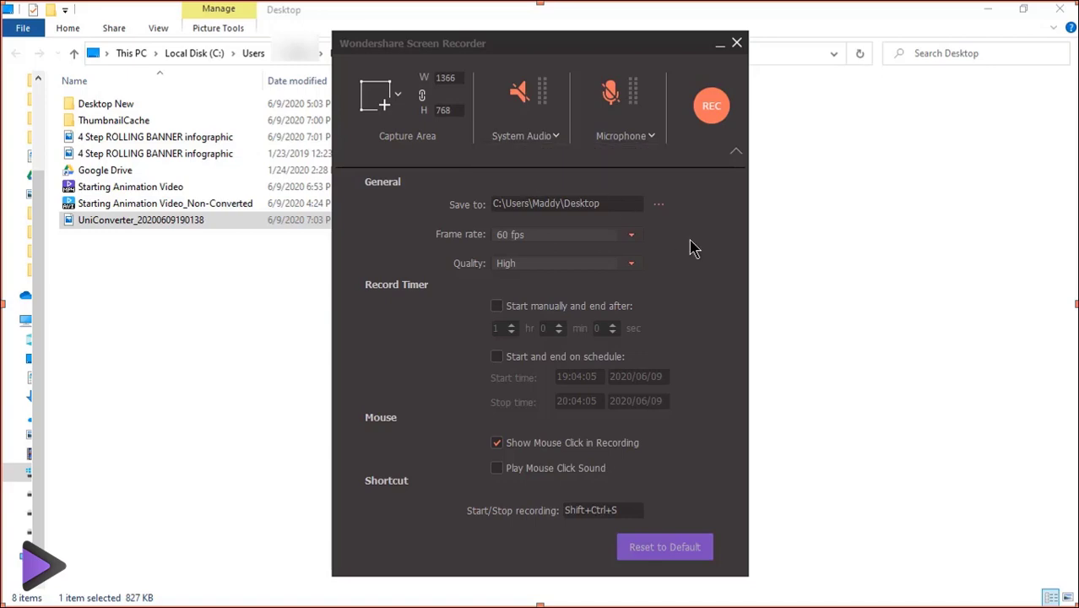
Step: Close the Screen Recorder and load the Non-Converted AVI into Video Compress
click(738, 46)
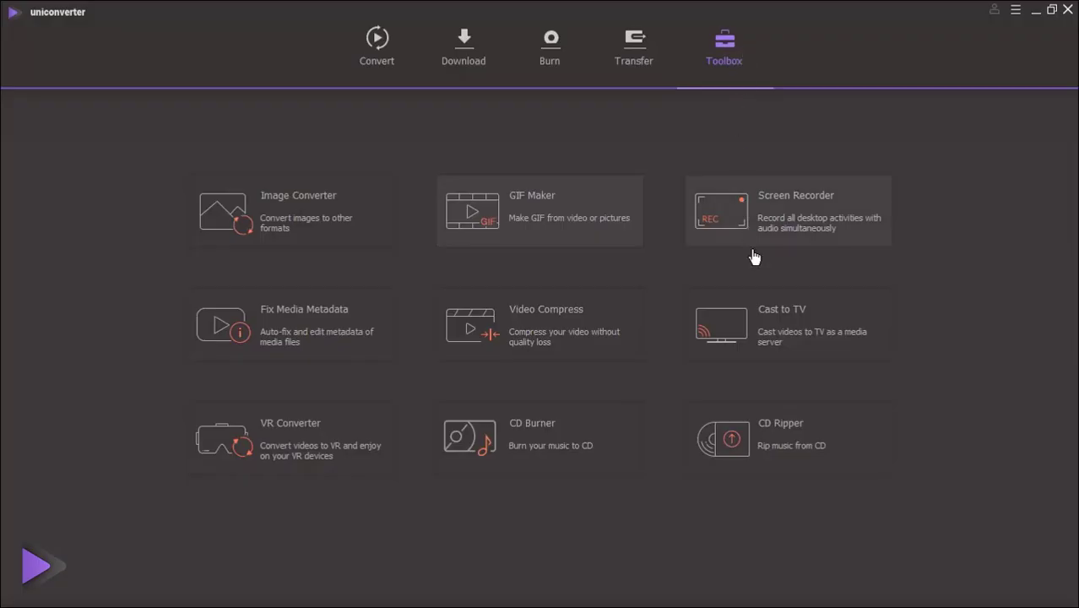
click(541, 342)
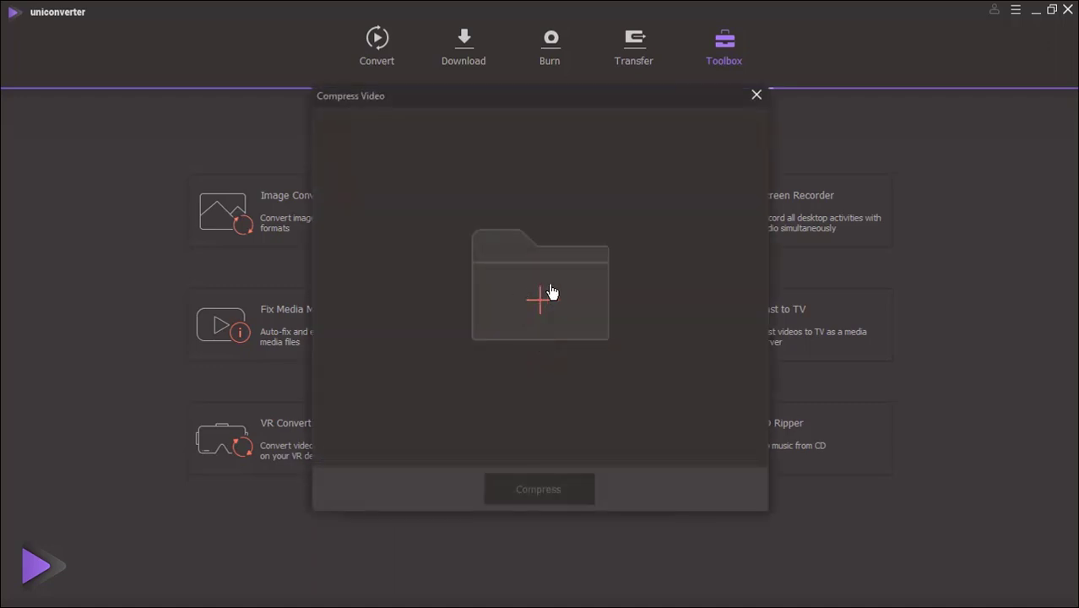
click(550, 291)
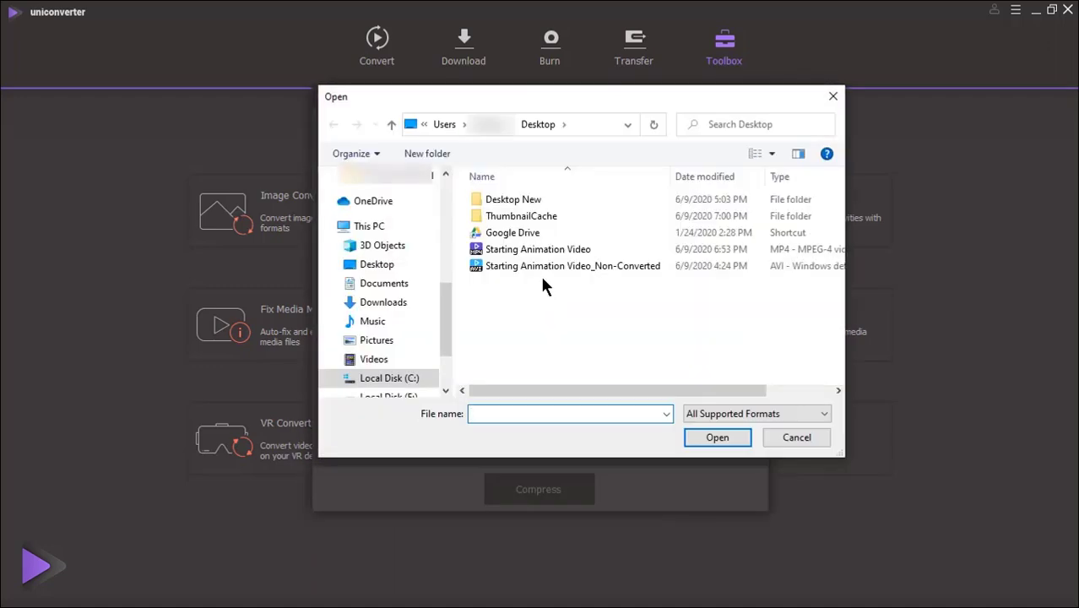
double_click(537, 266)
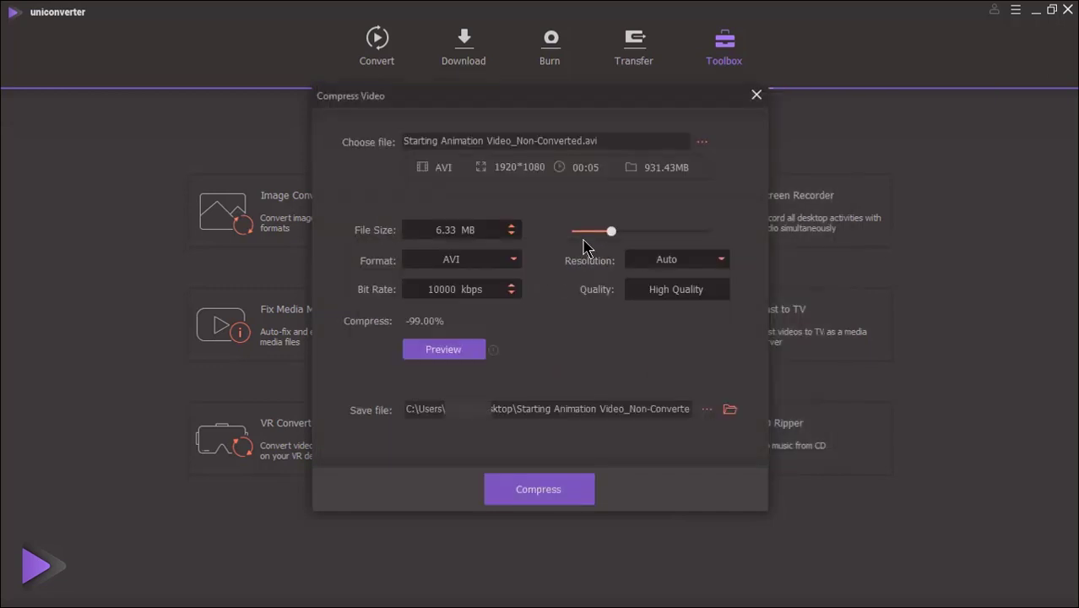
Step: Adjust the target file size and set MP4 output with Auto resolution
mouse_move(611, 231)
mouse_down()
mouse_move(641, 234)
mouse_move(619, 234)
mouse_up()
click(514, 260)
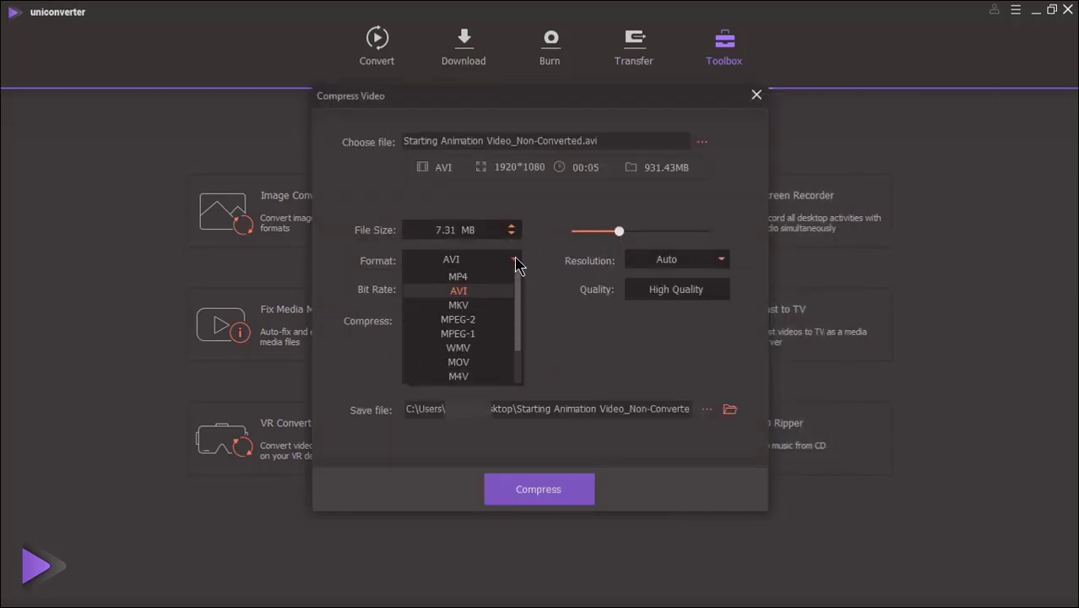
scroll(473, 321, down, 1)
scroll(472, 287, up, 1)
click(469, 277)
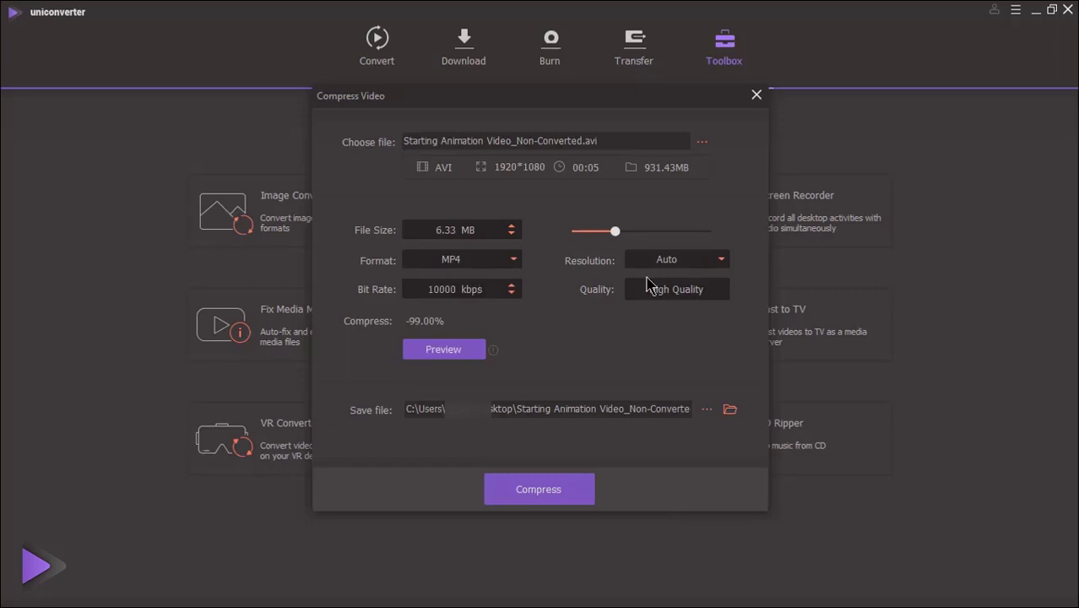
click(722, 260)
scroll(729, 334, down, 3)
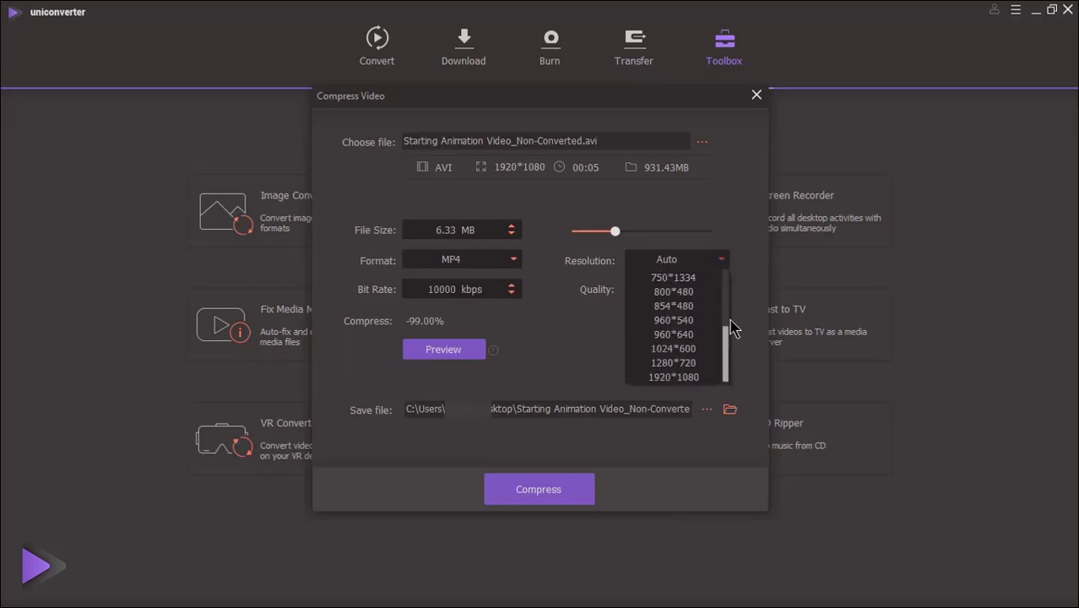
scroll(733, 325, up, 3)
click(747, 307)
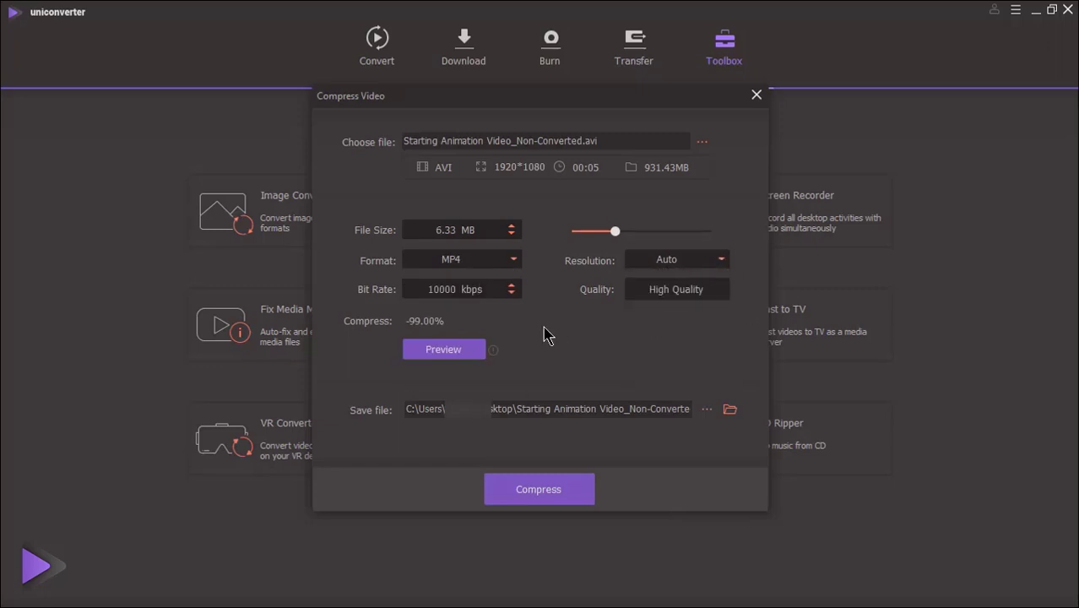
Step: Preview the compressed result, then compress the AVI to a 6.33 MB MP4
click(445, 353)
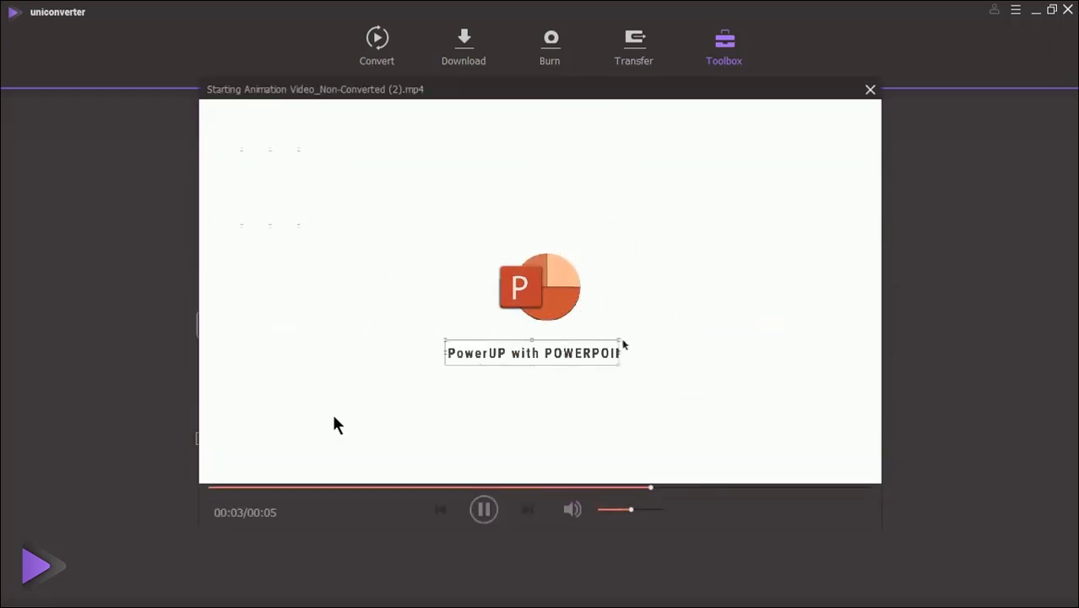
click(870, 89)
click(541, 491)
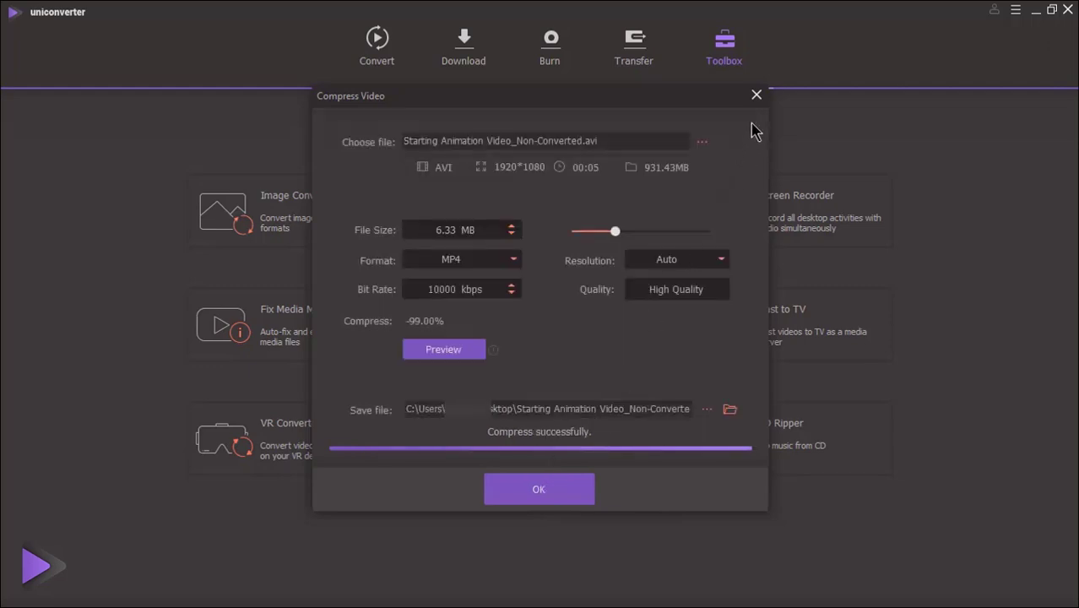
Step: Dismiss the finished compression dialog to return to the Toolbox overview
click(757, 96)
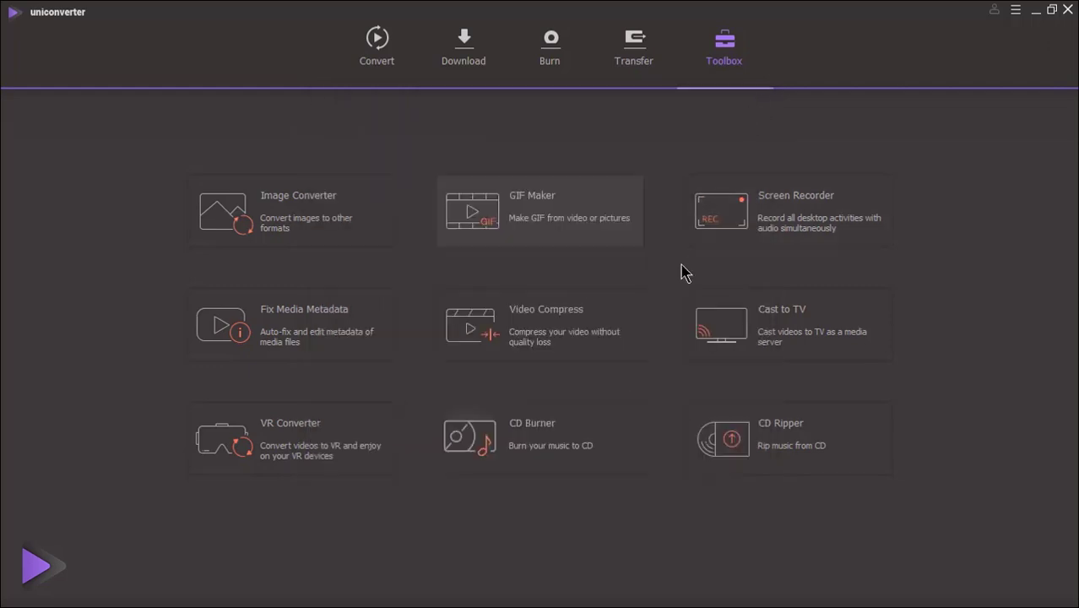